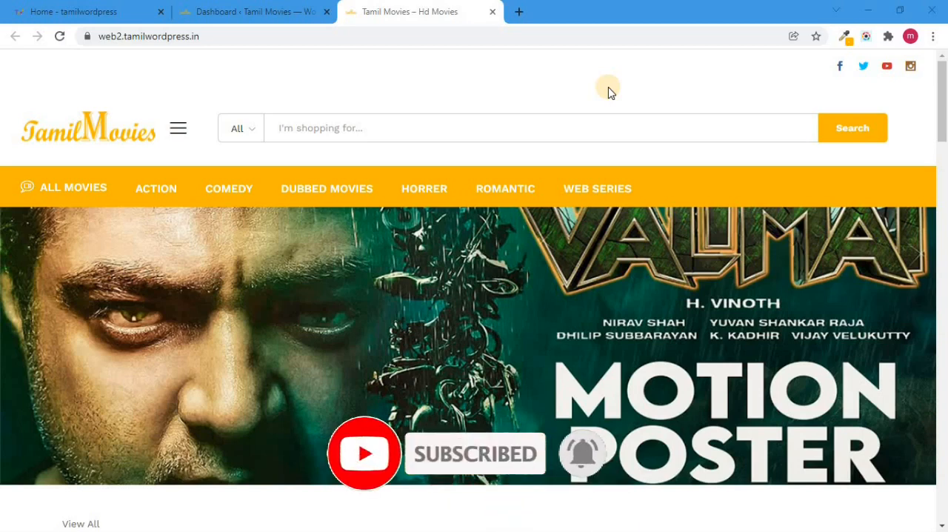
Search the new plugins for gtranslate, and install and activate Translate WordPress with GTranslate
click(230, 11)
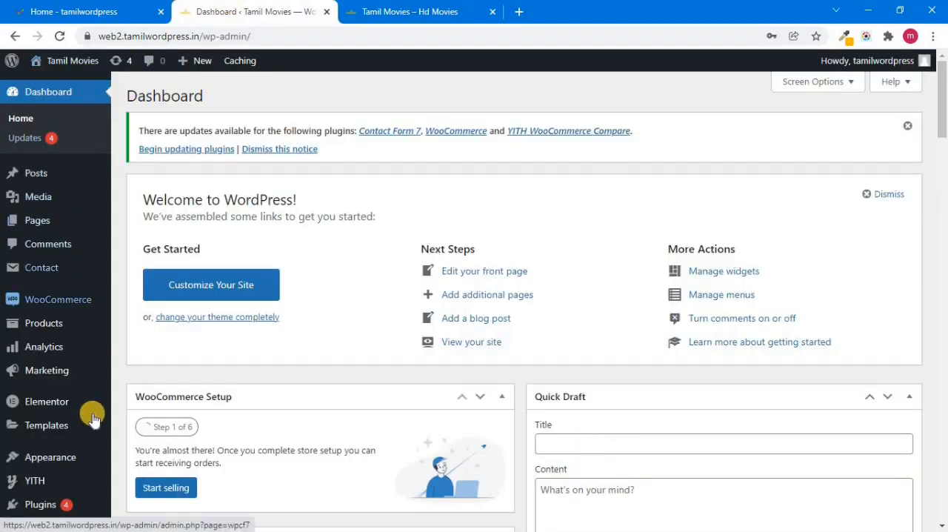
mouse_move(46, 502)
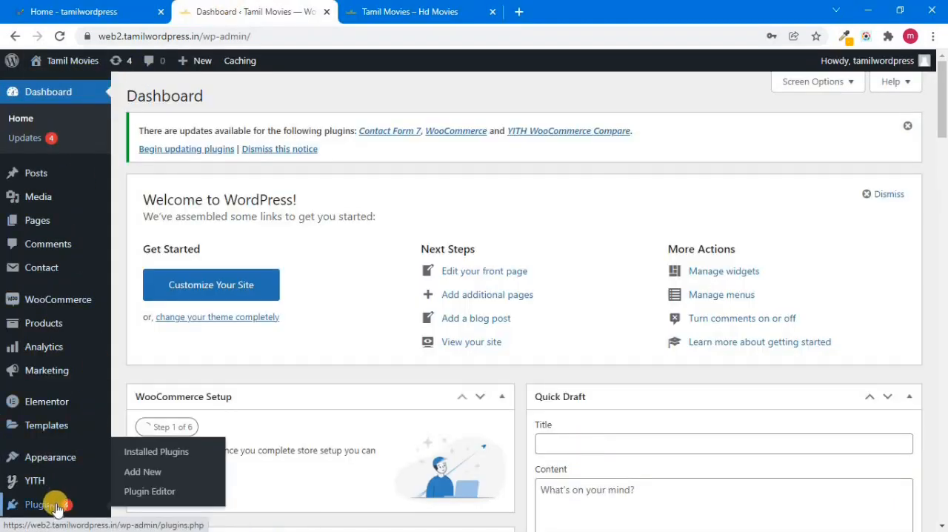
click(143, 478)
click(807, 192)
click(770, 238)
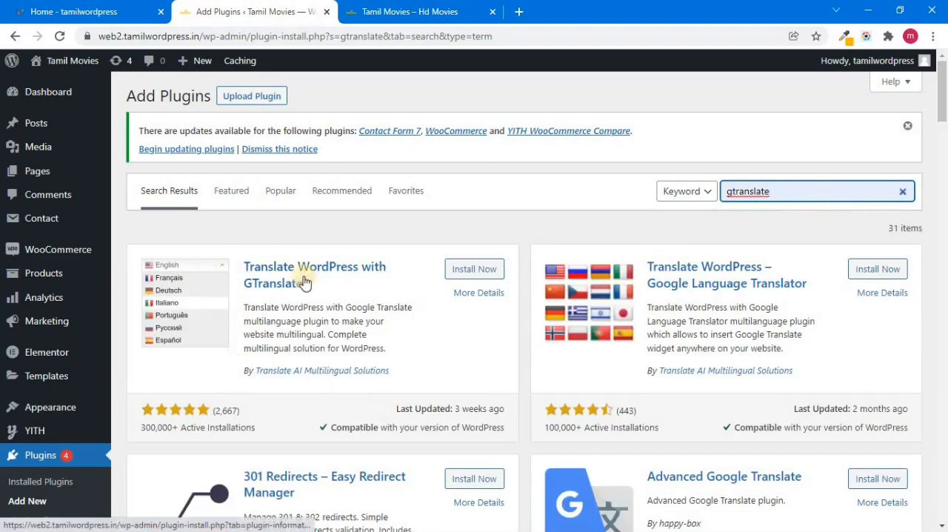
click(475, 269)
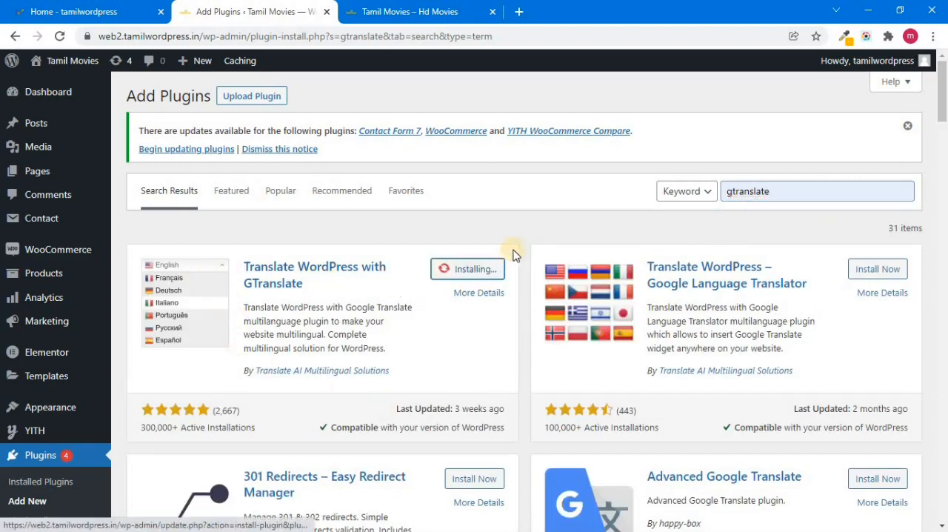
click(481, 271)
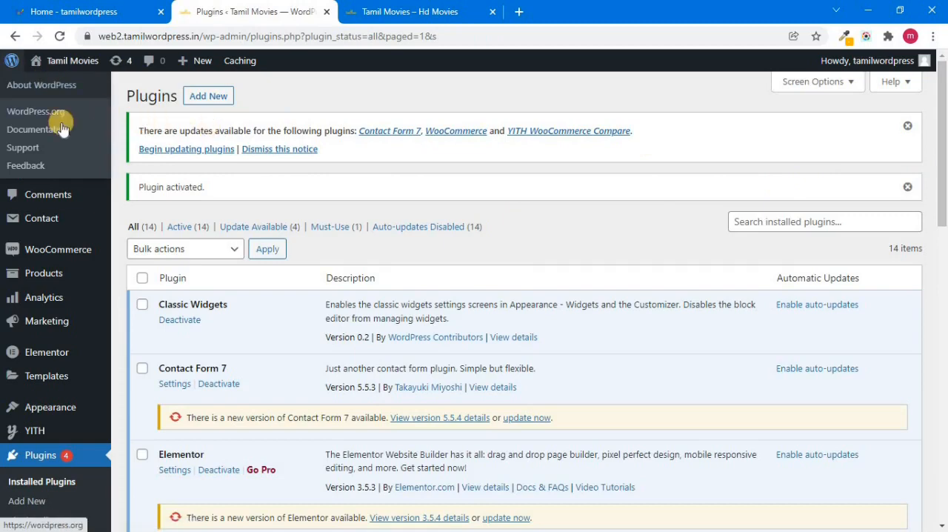
Open the GTranslate plugin's settings page from the WordPress dashboard
click(57, 98)
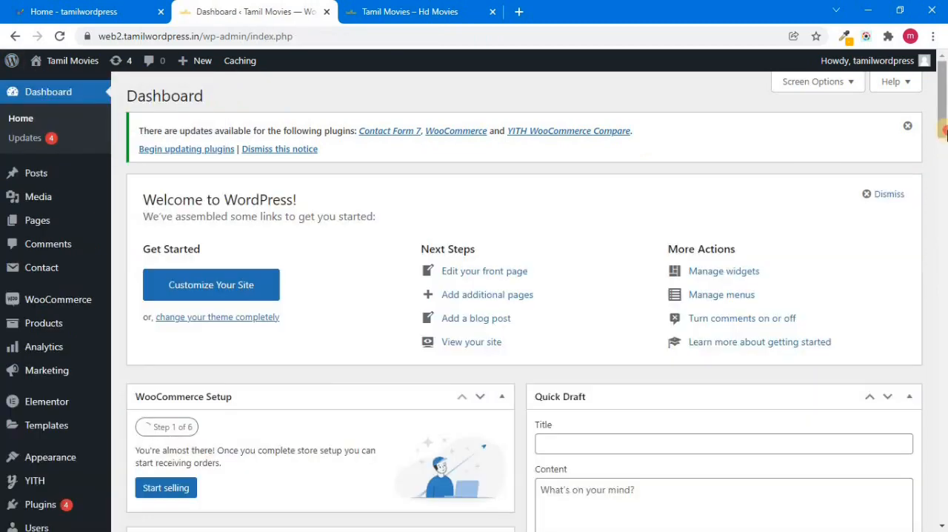
scroll(44, 333, down, 5)
mouse_move(40, 441)
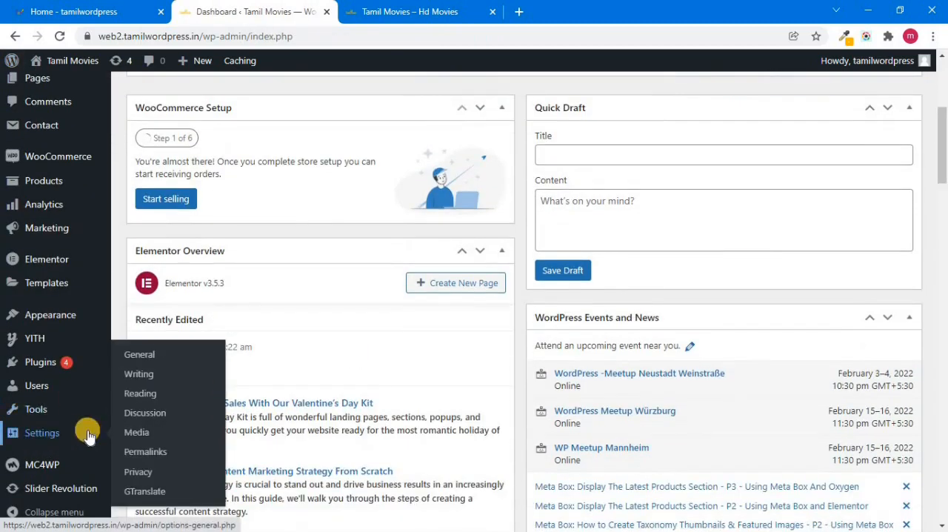
click(152, 495)
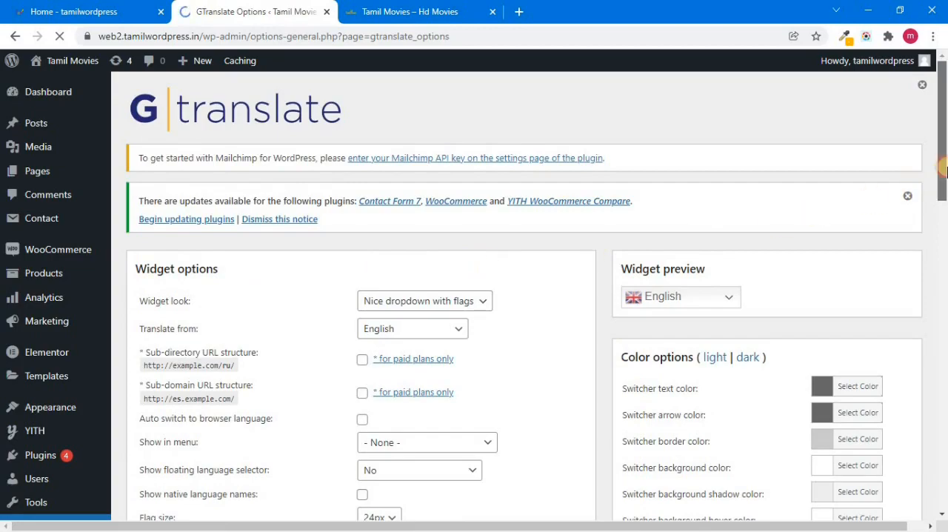
Enable only English, Hindi, Tamil and Telugu as the flag languages, clearing all other selected languages
click(944, 365)
click(945, 365)
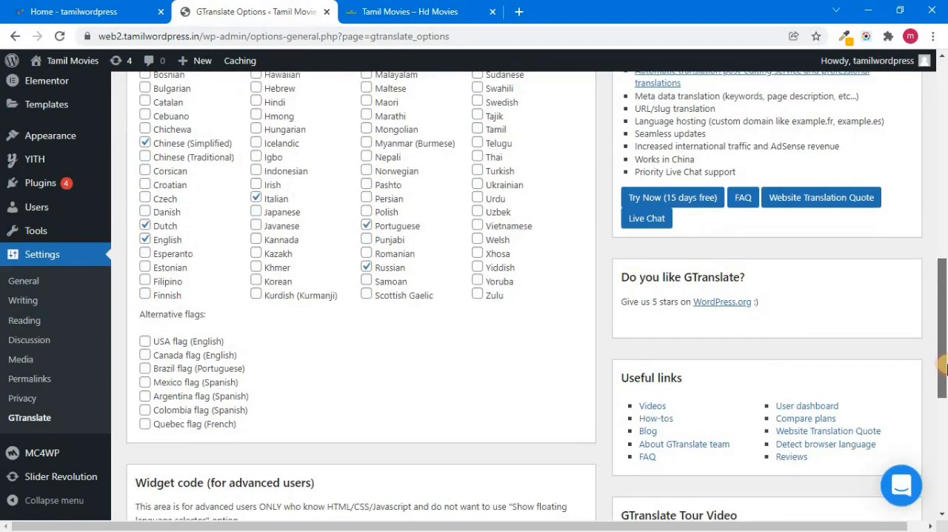
scroll(945, 364, up, 1)
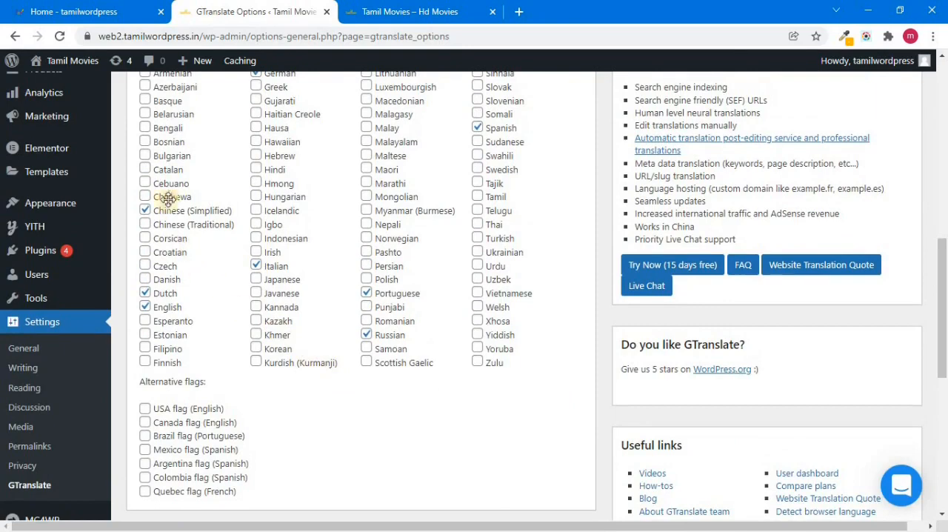
scroll(945, 276, up, 1)
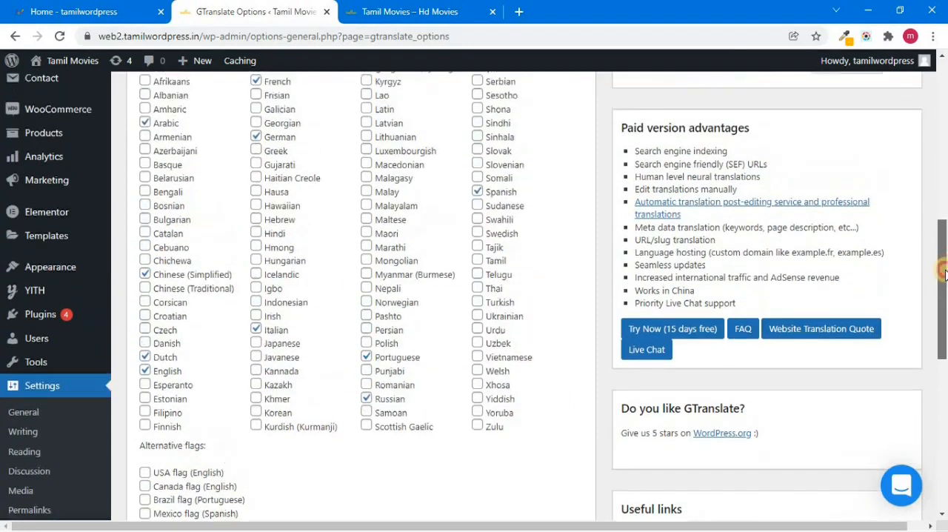
scroll(945, 274, up, 1)
scroll(941, 268, down, 1)
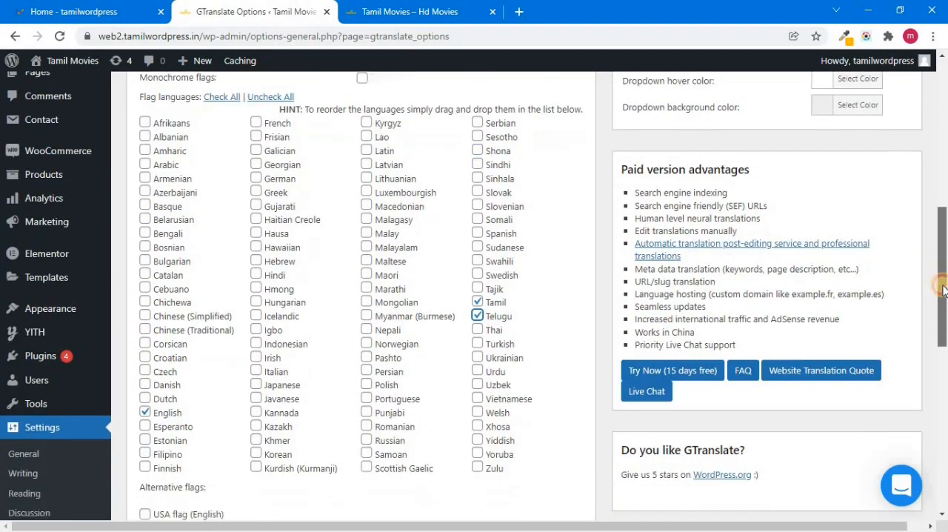
drag(944, 285, 943, 289)
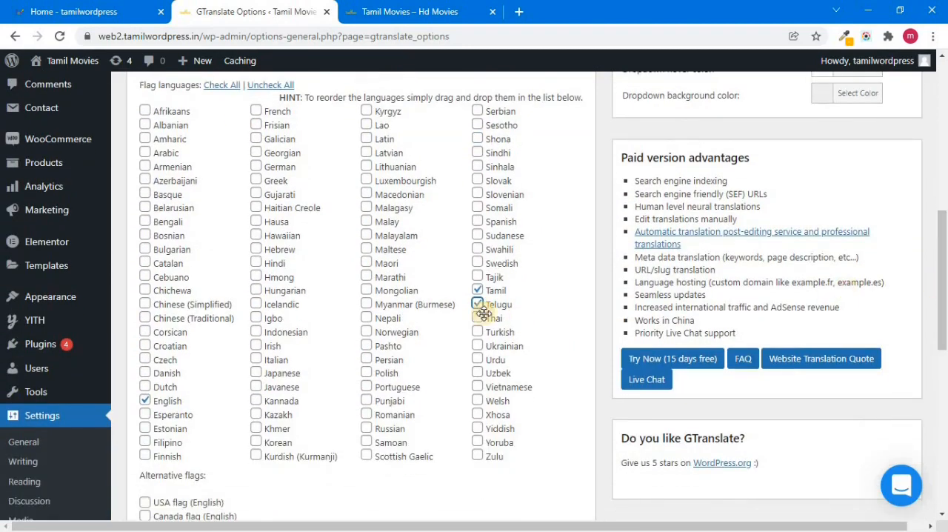
click(257, 264)
Try the Flags widget look for the language switcher
drag(941, 276, 944, 127)
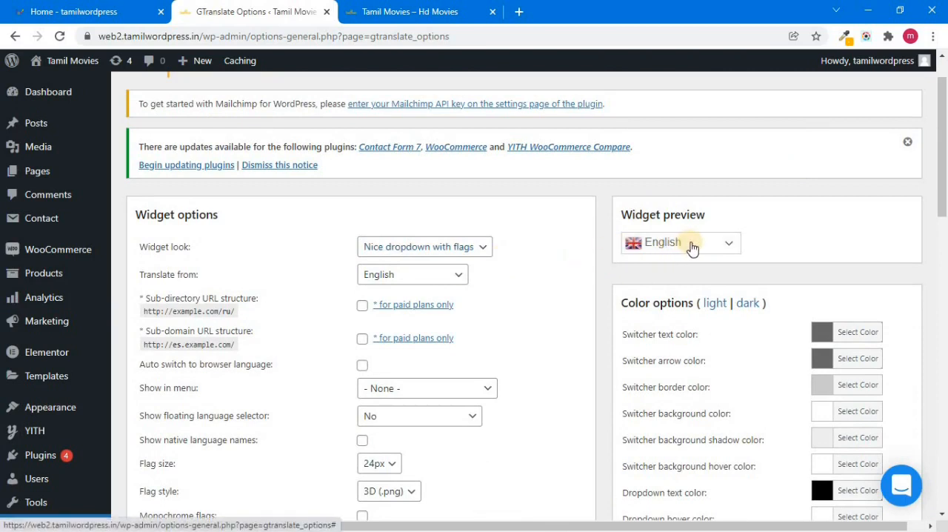
click(476, 249)
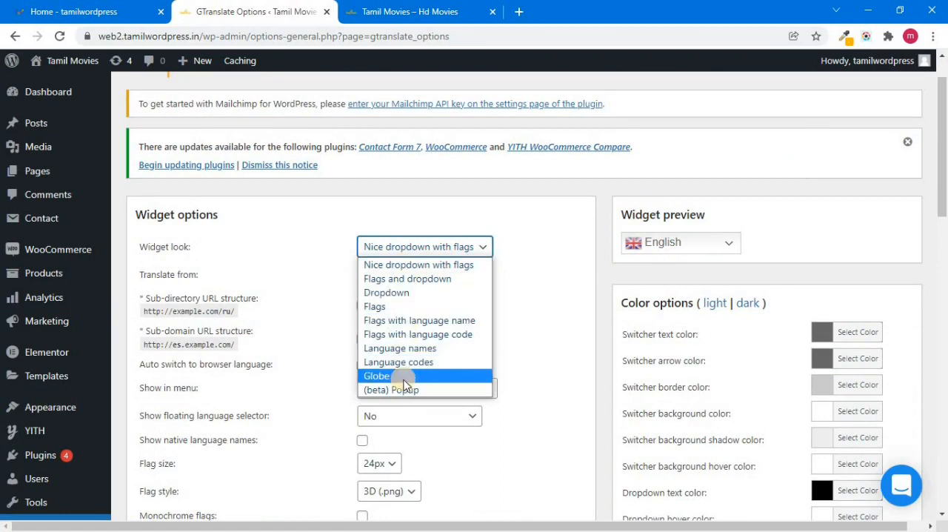
click(386, 305)
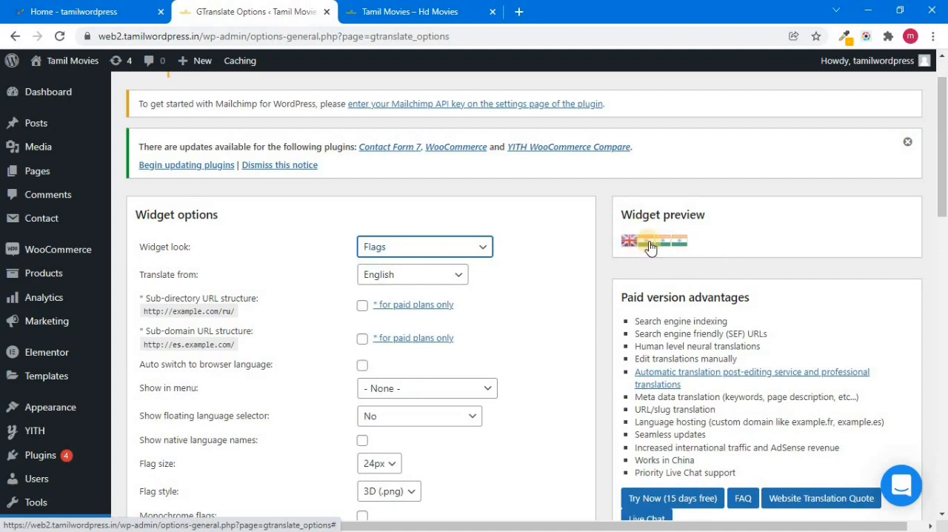
click(436, 256)
click(524, 261)
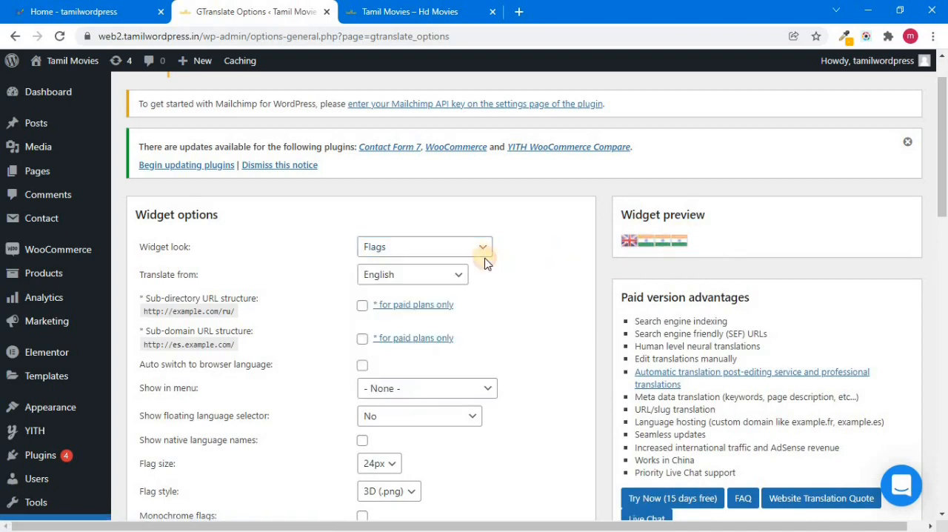
Try the Dropdown widget look and check its language list in the widget preview
click(480, 255)
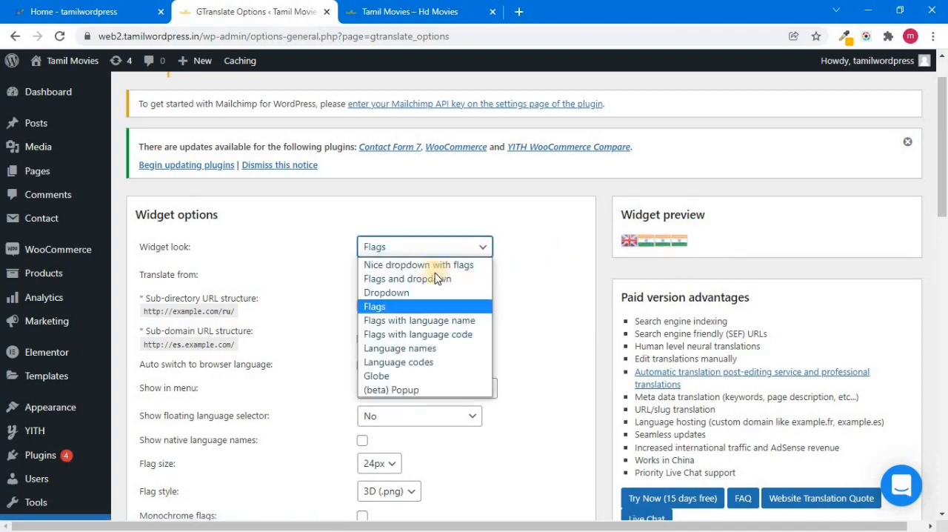
click(410, 292)
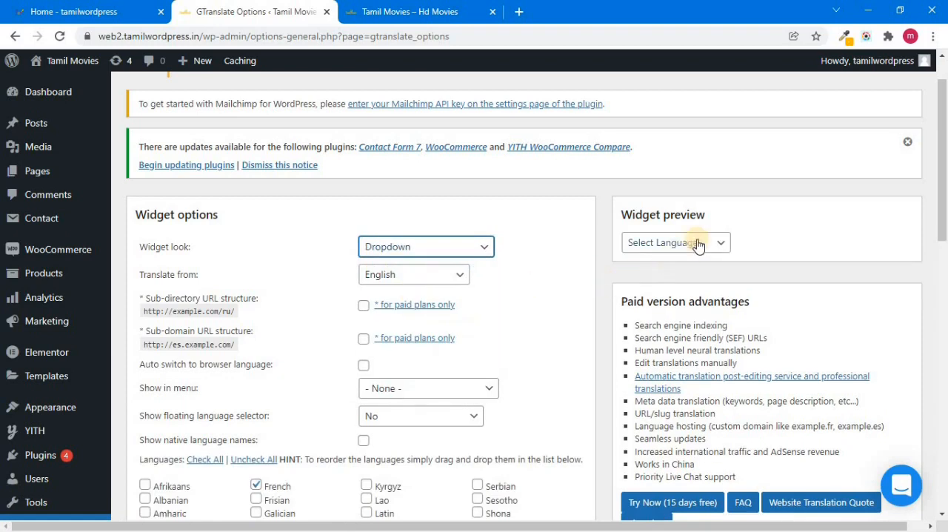
click(699, 246)
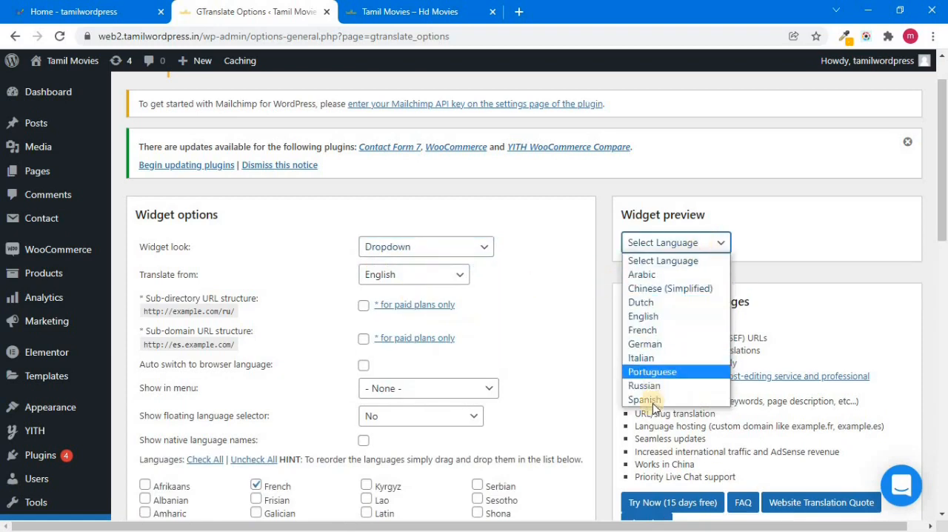
click(782, 235)
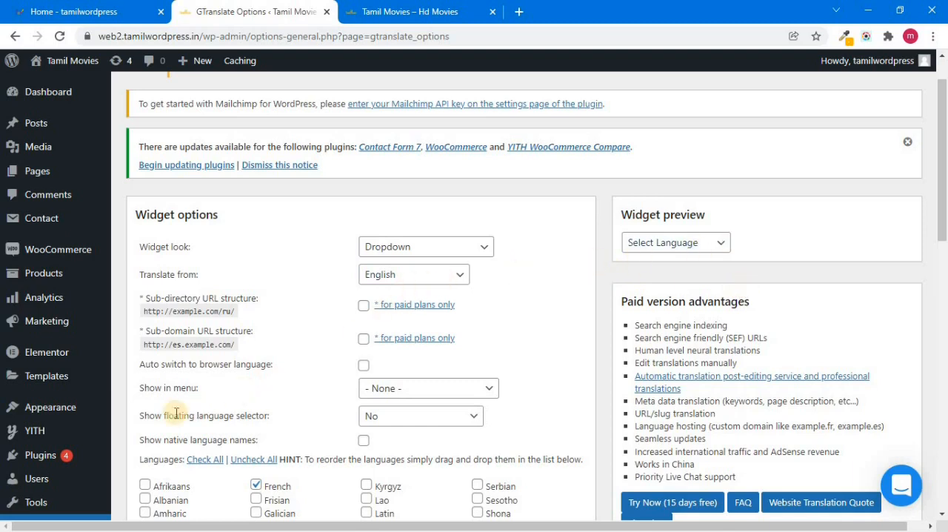
Review the menu locations offered for showing the language switcher, keeping the choice at None
click(443, 391)
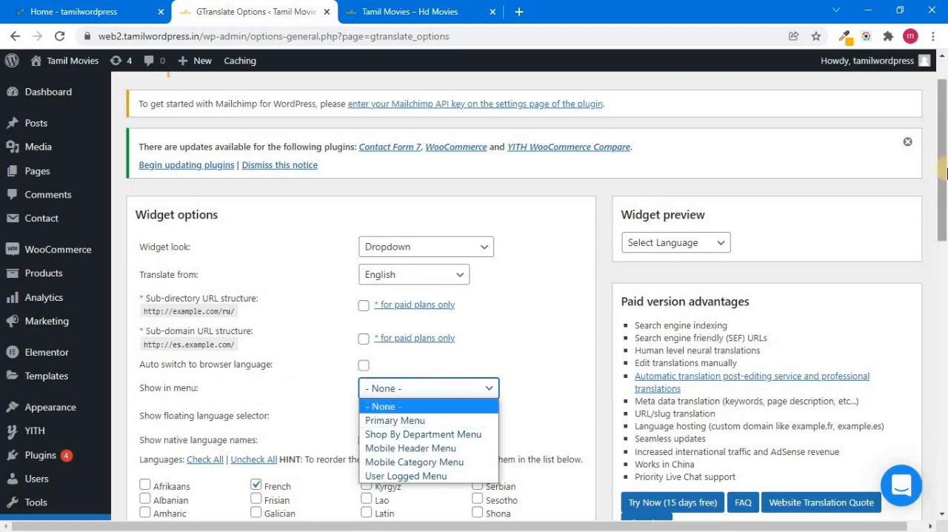
click(392, 407)
scroll(393, 400, down, 2)
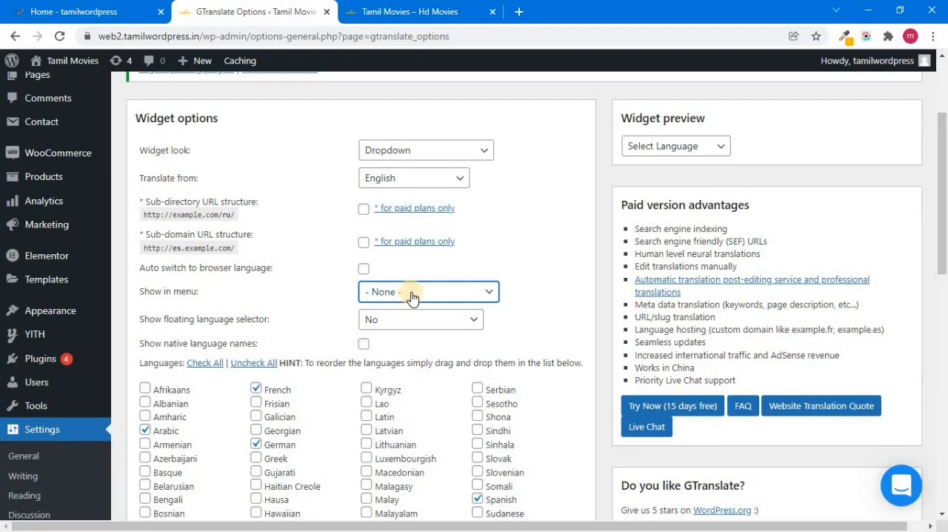
click(413, 297)
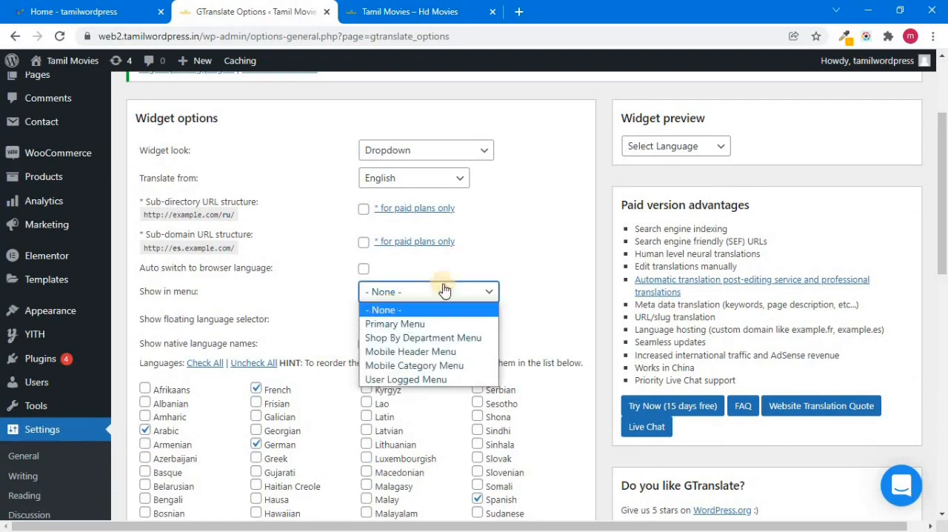
click(493, 250)
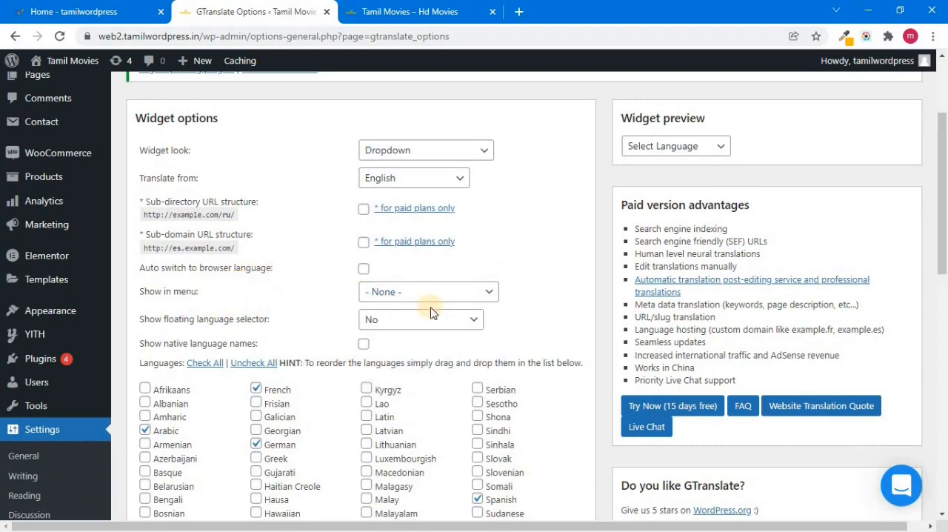
drag(944, 250, 944, 219)
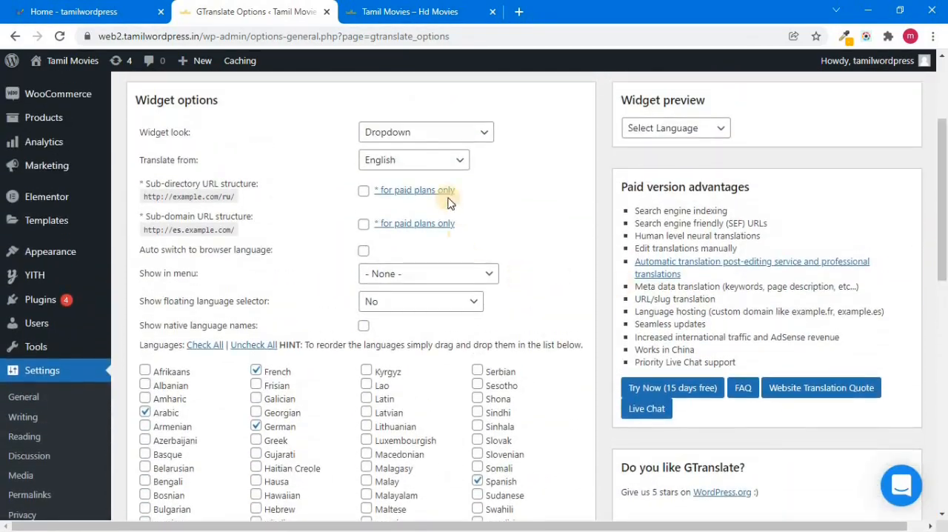
Try the Flags and Nice dropdown with flags widget looks for the language switcher
click(460, 132)
click(406, 193)
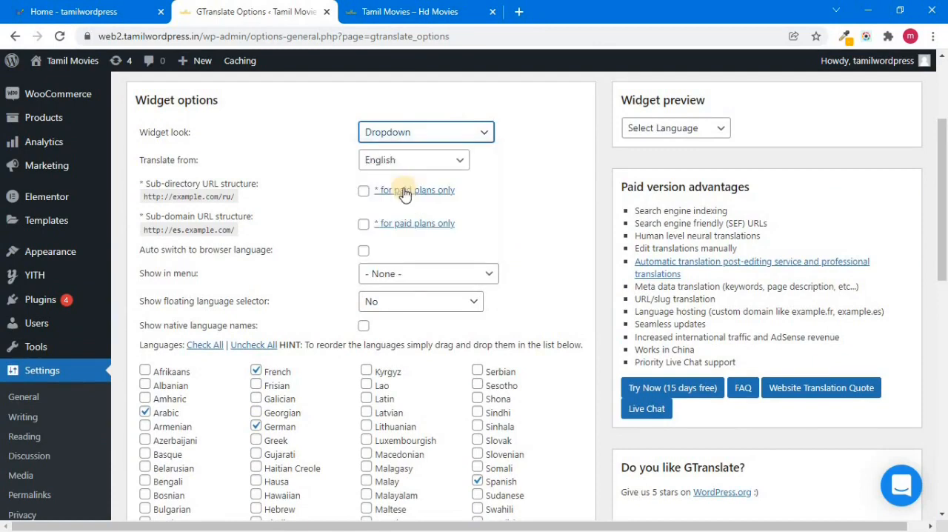
click(473, 137)
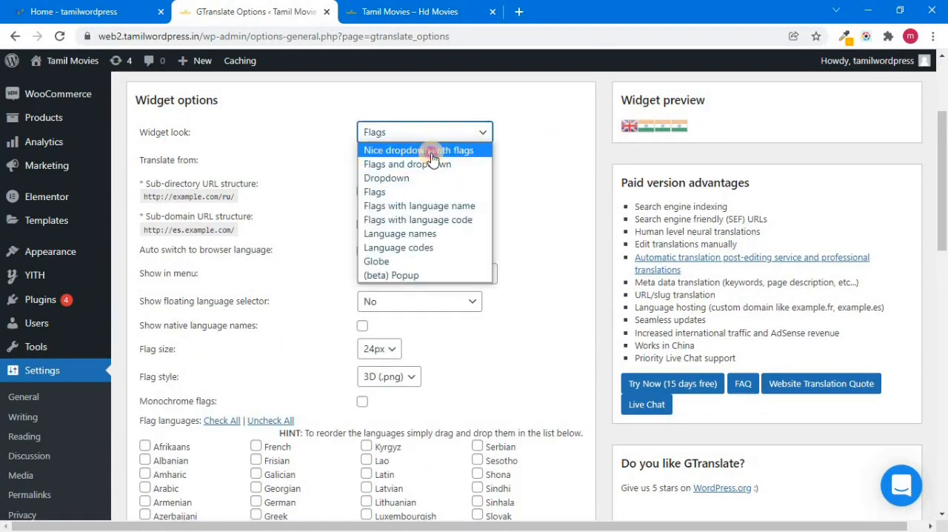
click(433, 151)
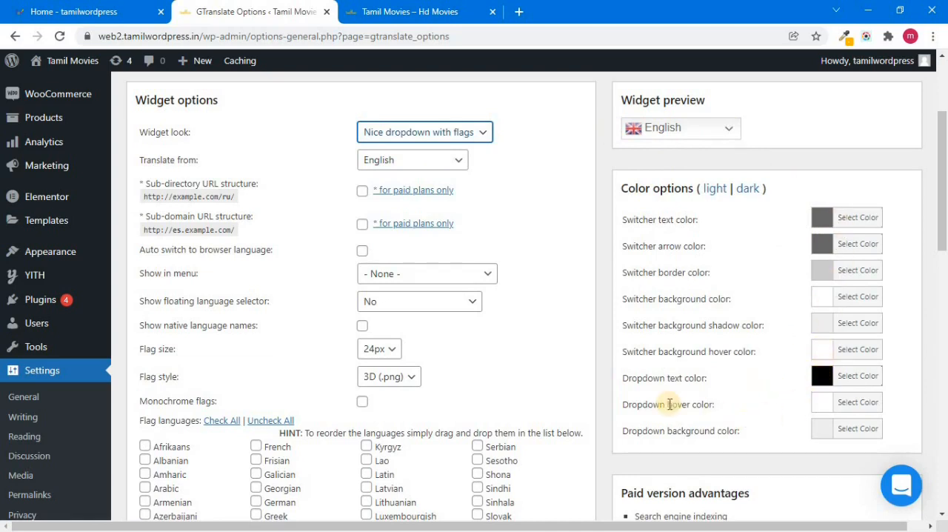
Set the widget look to Dropdown and save the GTranslate settings
click(488, 129)
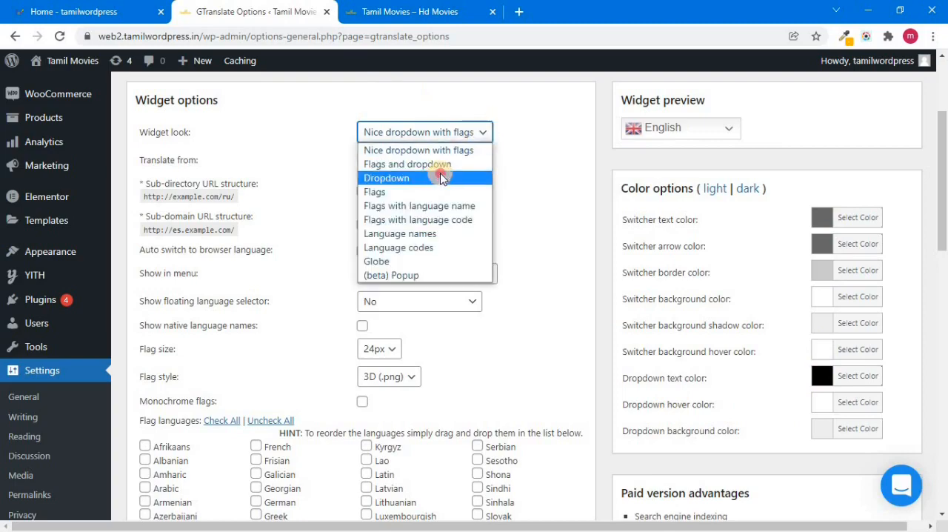
click(434, 178)
drag(935, 208, 938, 466)
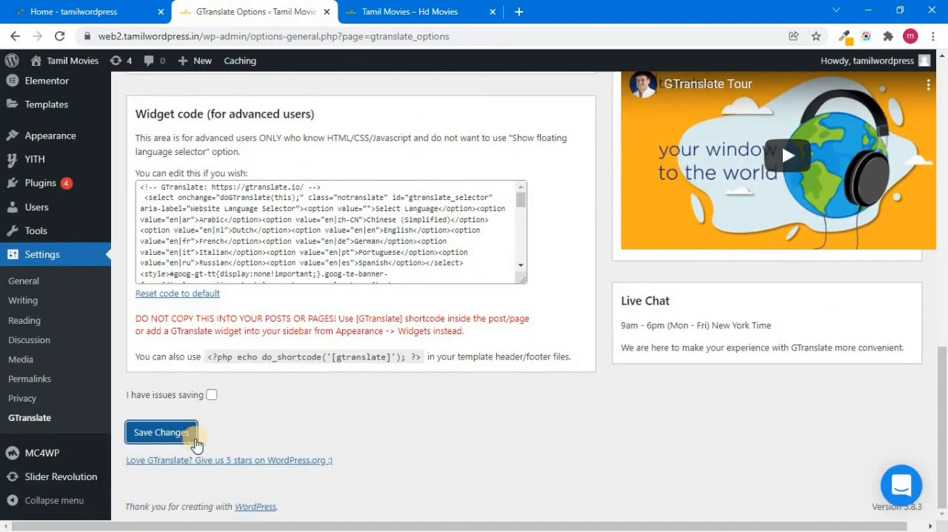
click(195, 440)
scroll(881, 438, down, 13)
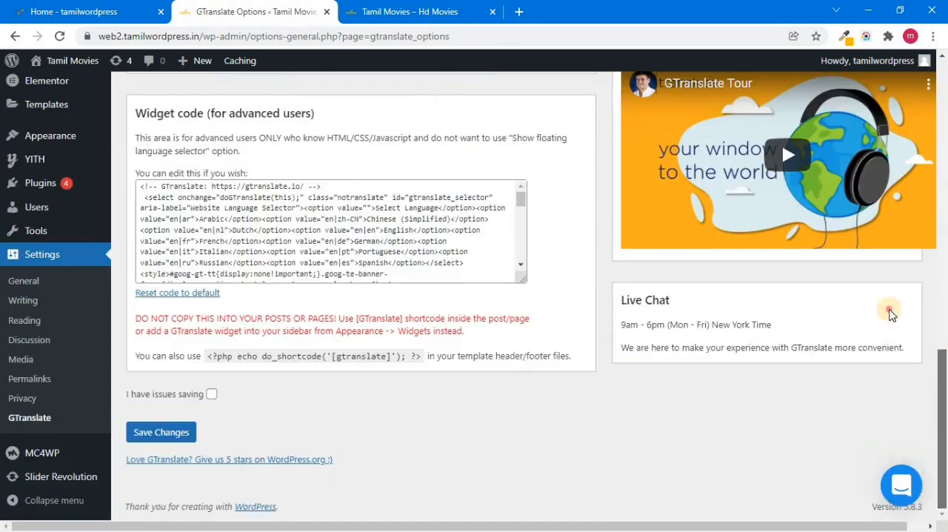
scroll(921, 140, up, 12)
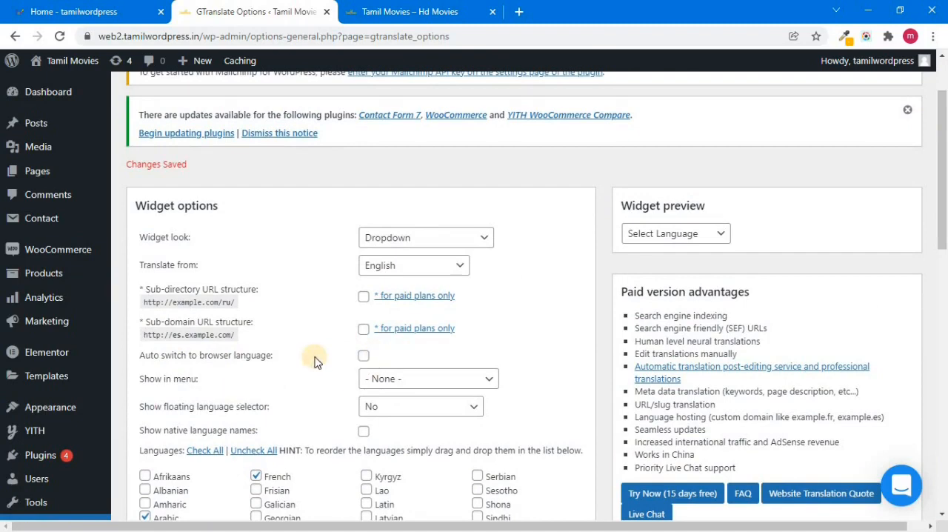
Open the widgets management page of the WordPress site
scroll(945, 132, up, 2)
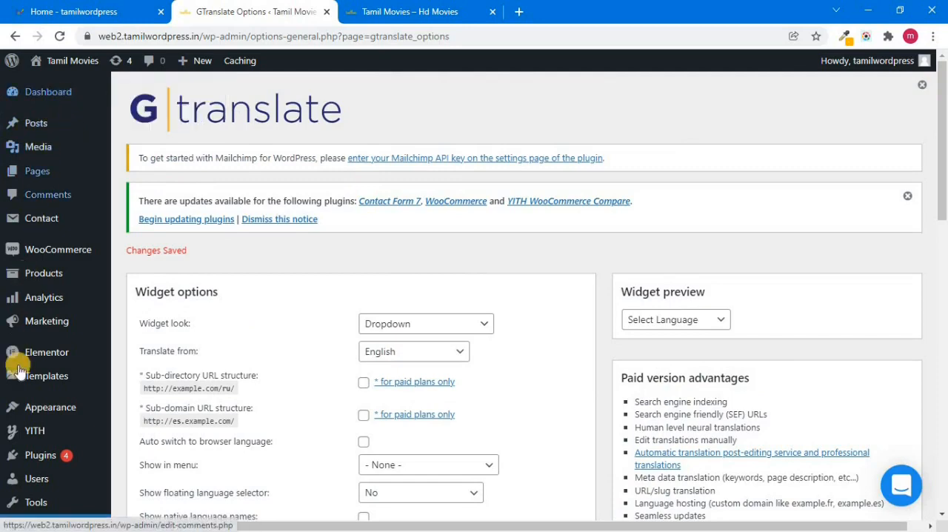
scroll(945, 178, down, 2)
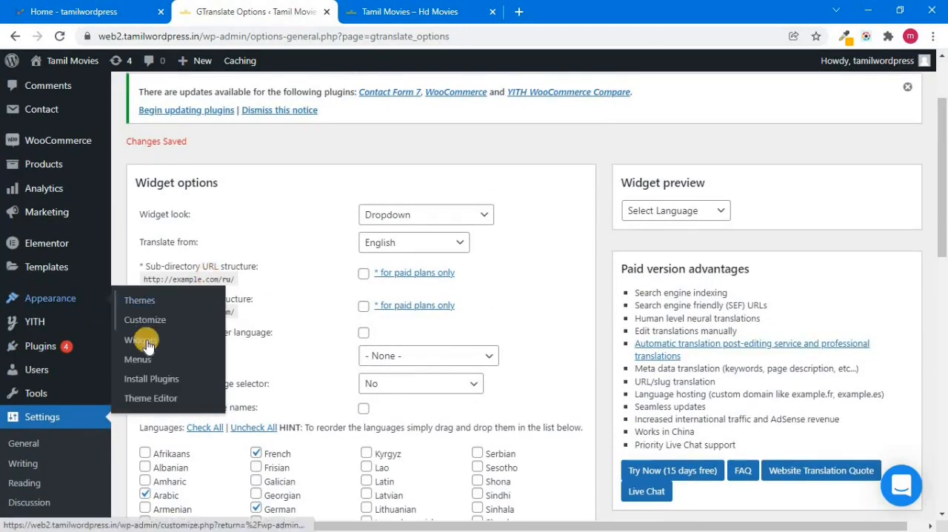
click(140, 340)
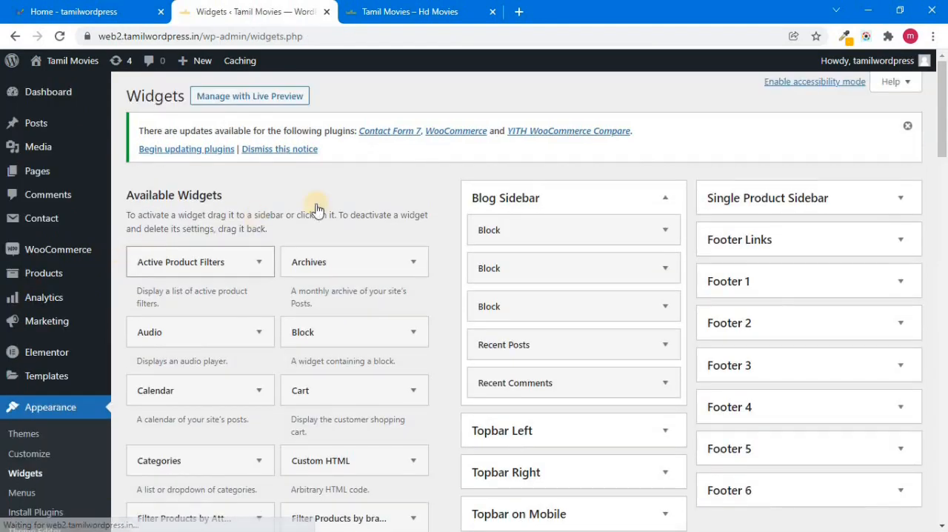
Add the GTranslate widget to the Topbar Left area without a title
scroll(944, 104, down, 1)
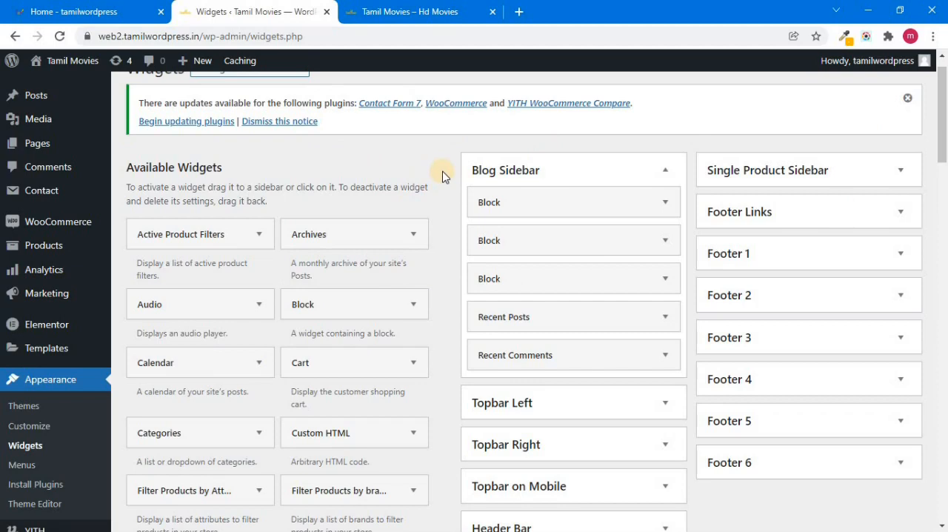
drag(941, 127, 935, 203)
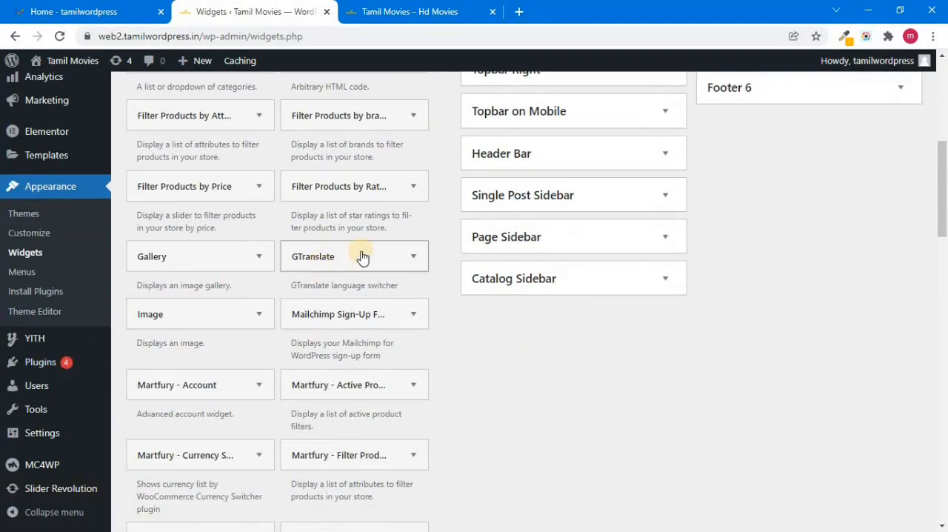
click(412, 258)
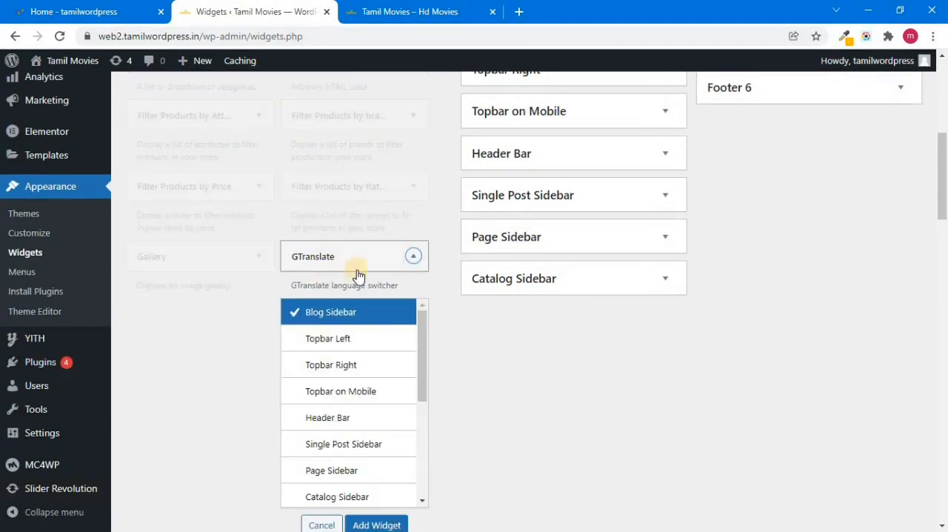
click(361, 340)
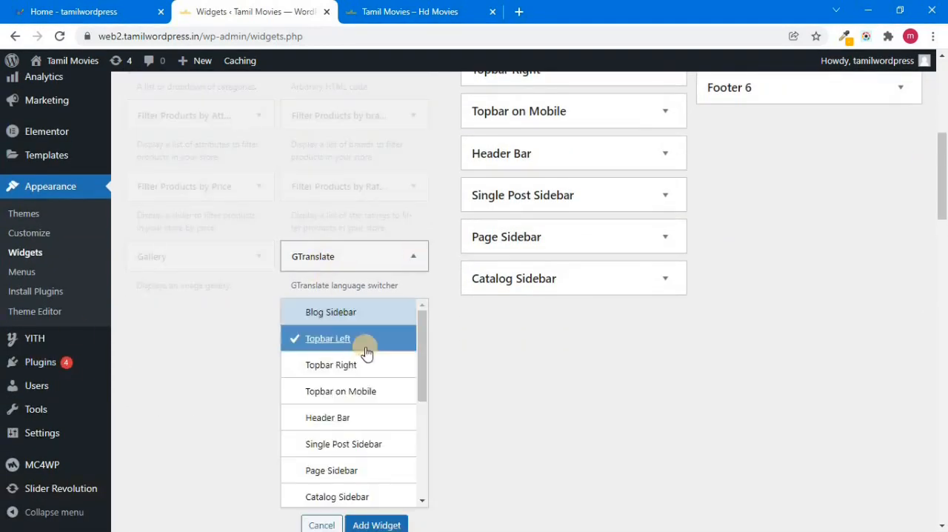
click(367, 523)
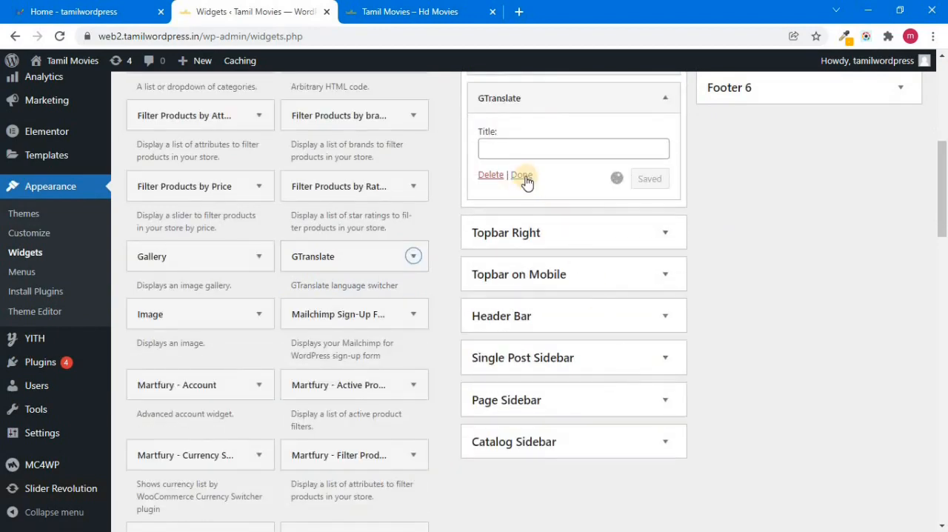
click(522, 176)
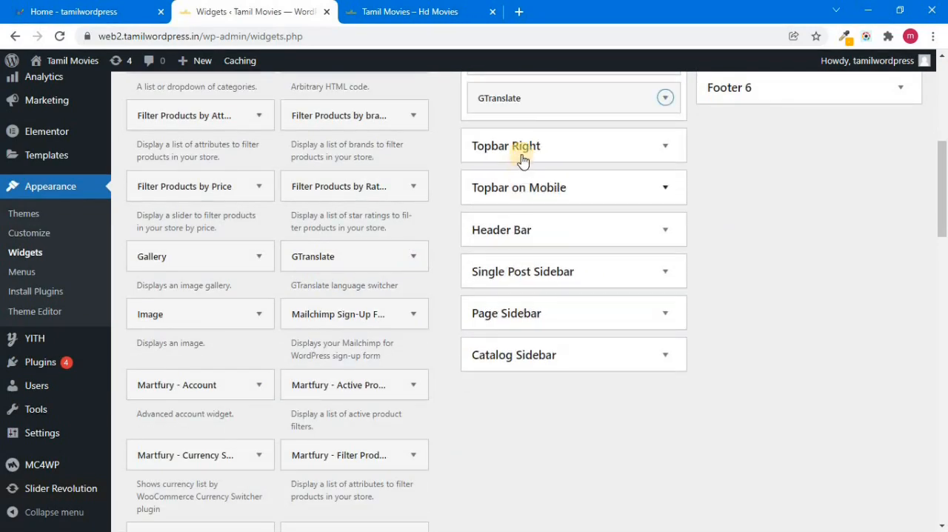
drag(944, 169, 944, 94)
Reload the live Tamil Movies site and check the language switcher and the languages it offers
click(398, 11)
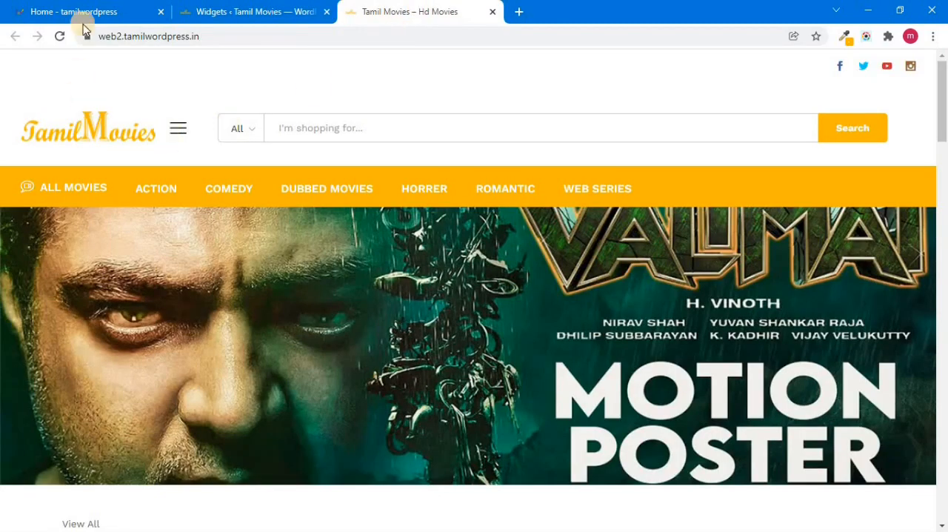
click(60, 38)
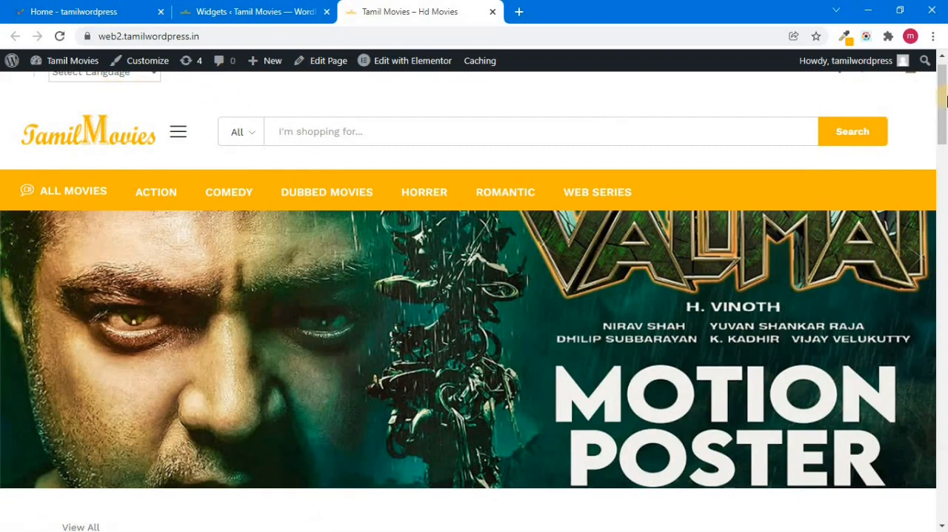
drag(946, 91, 945, 71)
drag(939, 120, 939, 189)
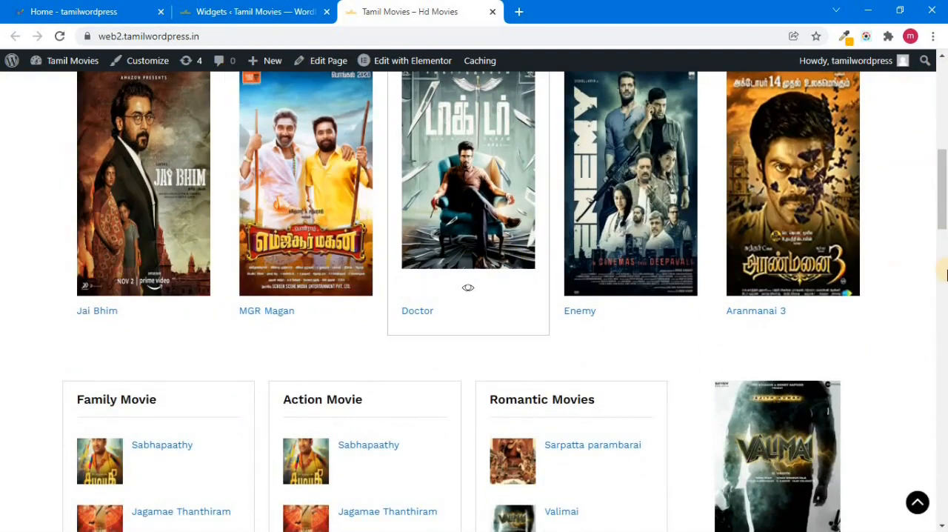
scroll(931, 377, down, 10)
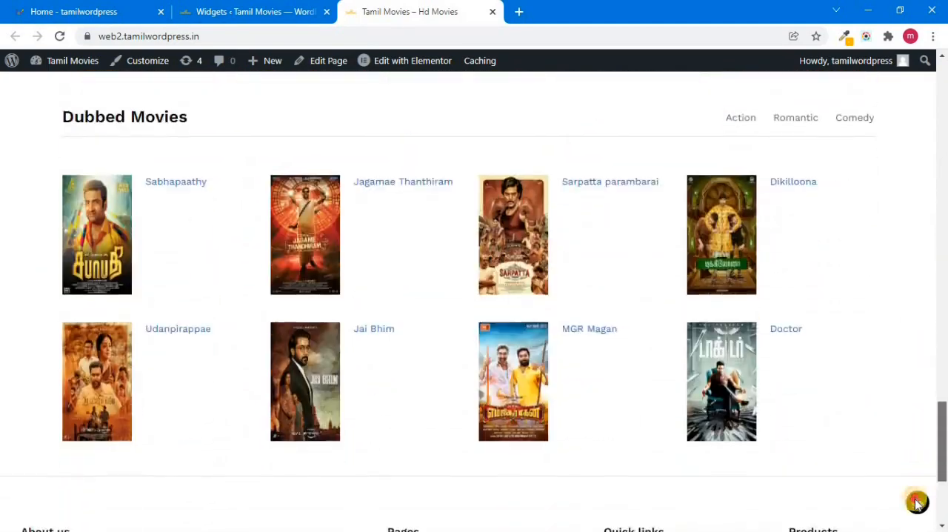
click(918, 503)
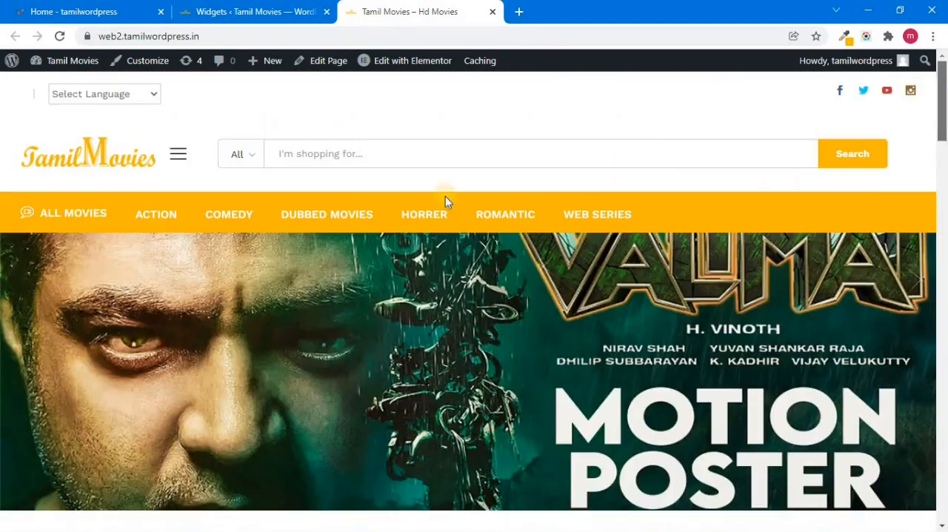
click(155, 94)
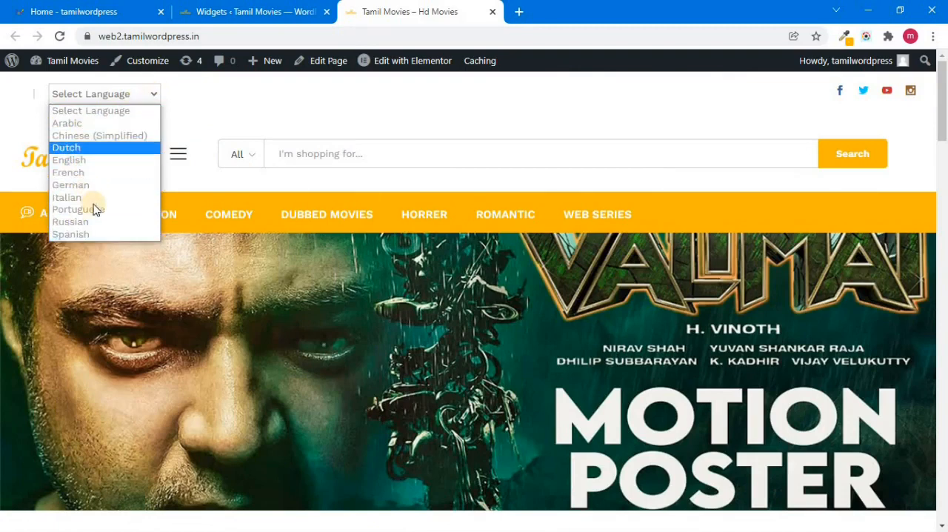
Return to the WordPress admin and open the GTranslate settings
click(214, 9)
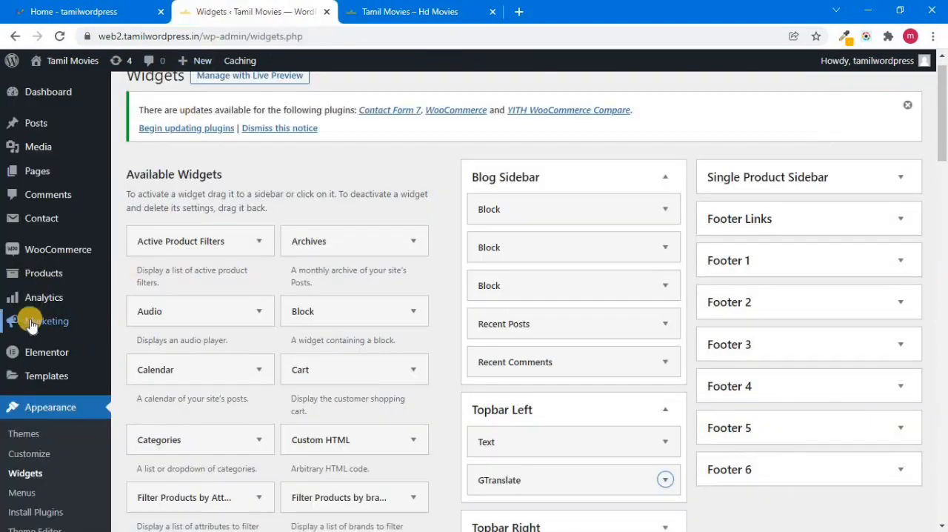
scroll(371, 377, down, 4)
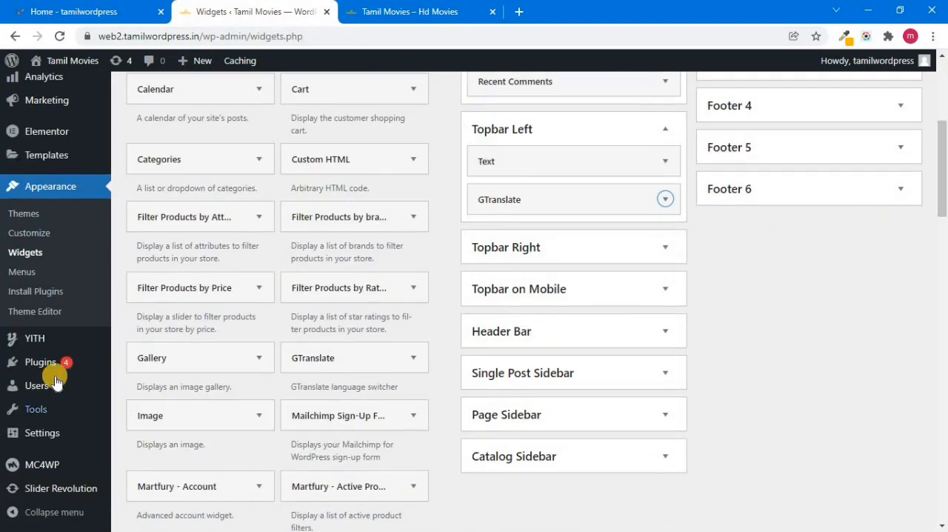
click(142, 489)
Limit the GTranslate languages to English, Hindi, Tamil and Telugu, check them in the widget preview, and save the settings
drag(942, 130, 932, 293)
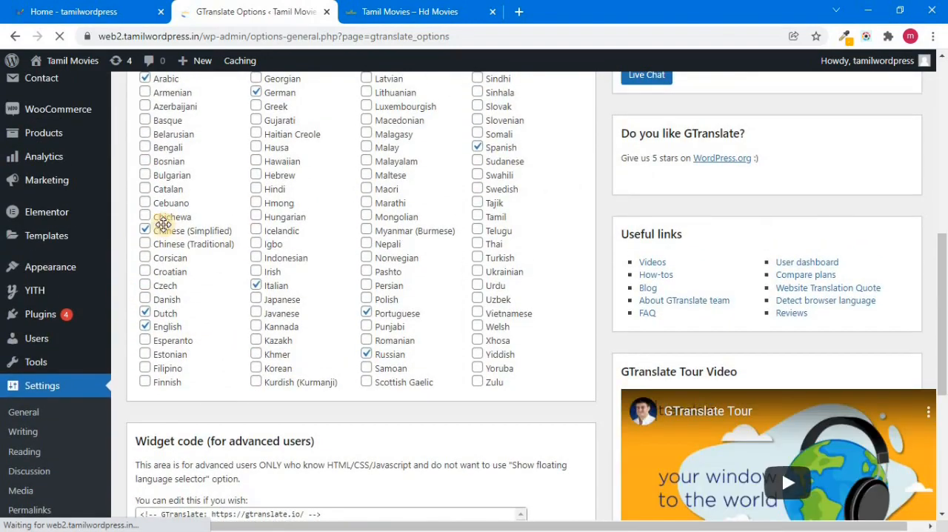
scroll(831, 162, up, 5)
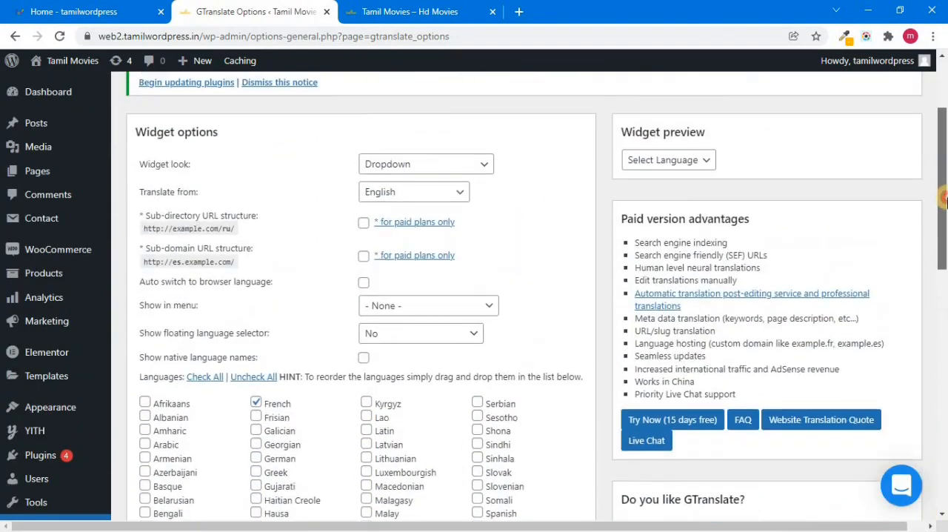
click(708, 141)
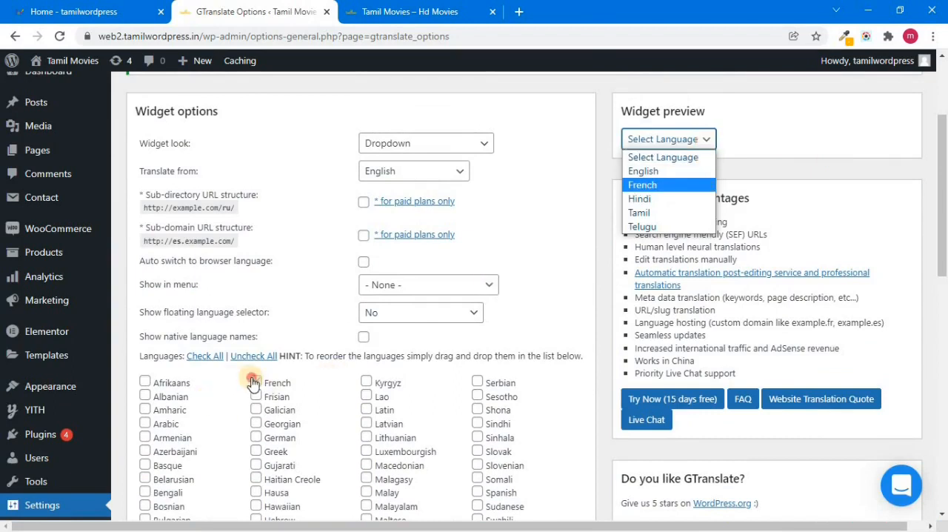
click(255, 381)
click(707, 139)
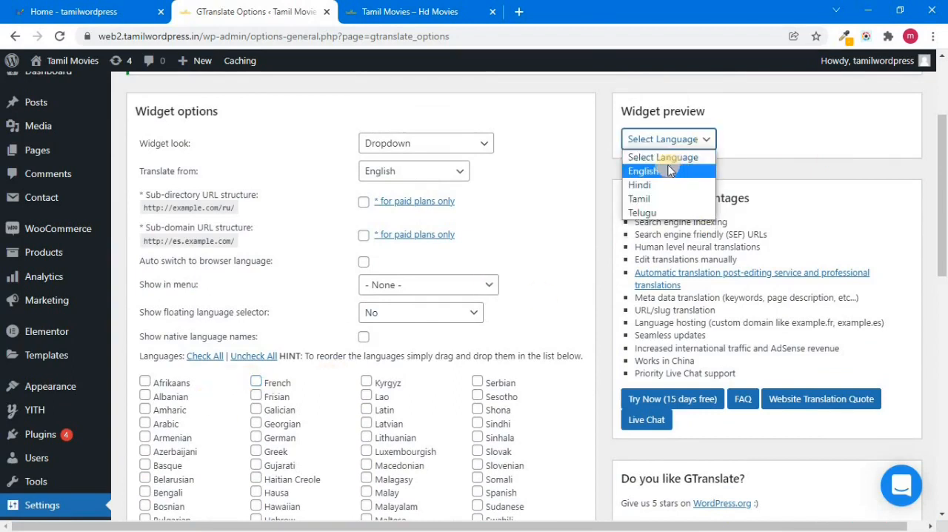
scroll(665, 223, down, 10)
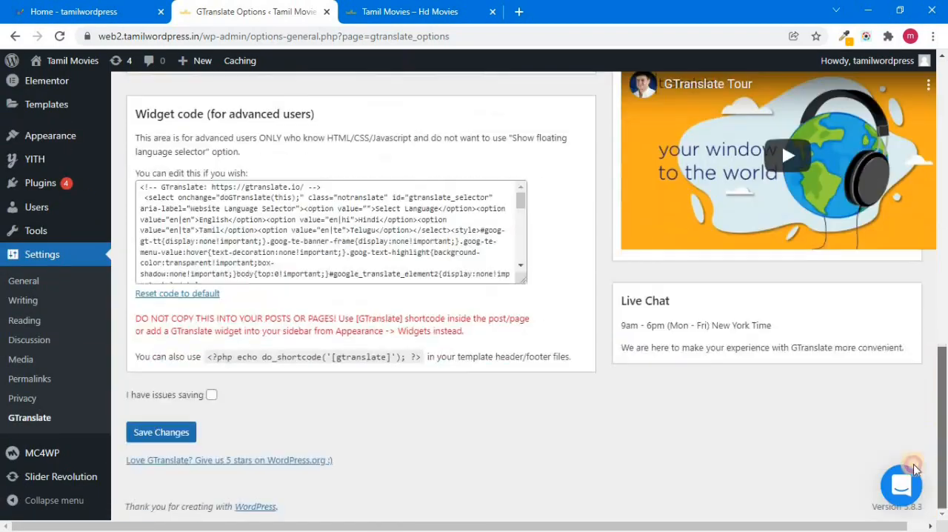
click(181, 434)
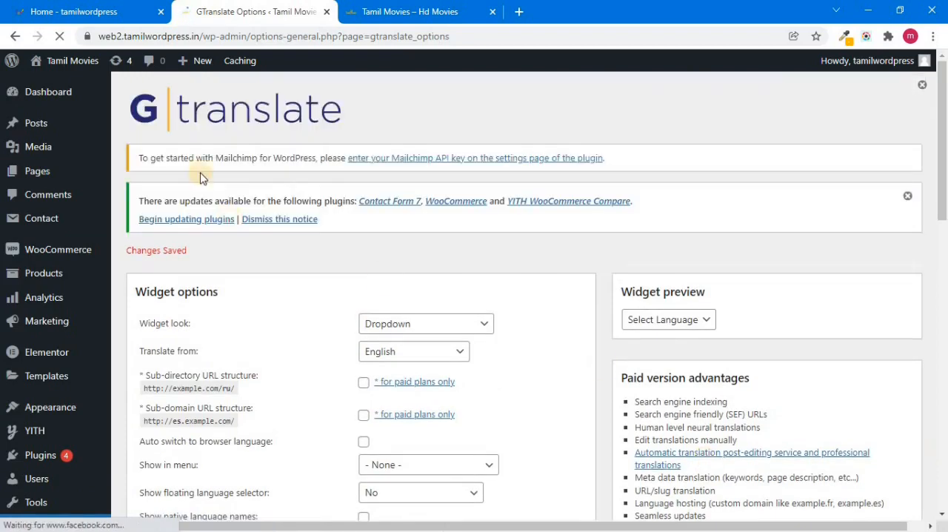
Reload the live Tamil Movies site and switch its language to Tamil
click(410, 12)
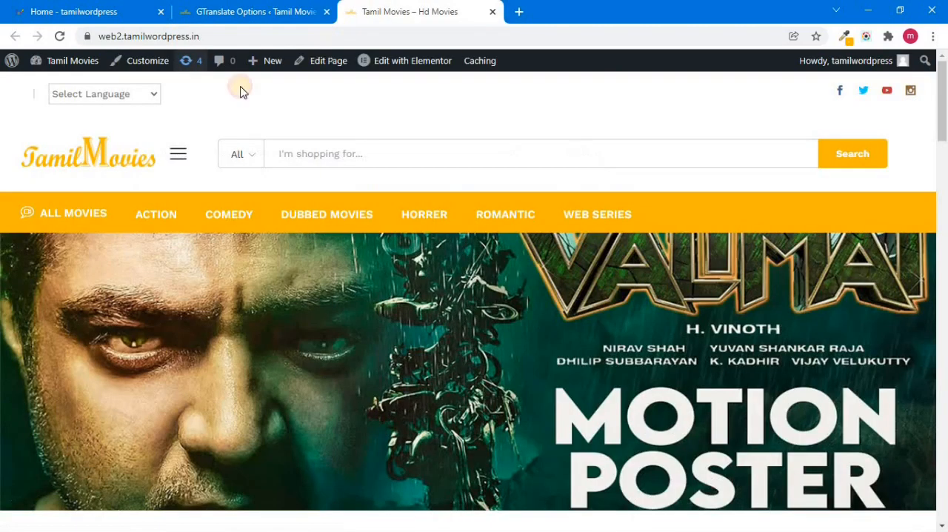
click(62, 37)
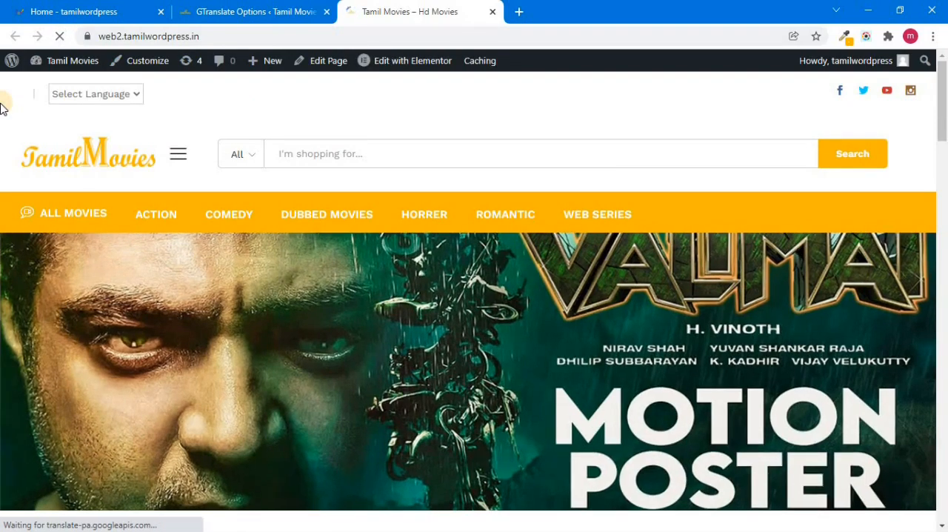
click(135, 96)
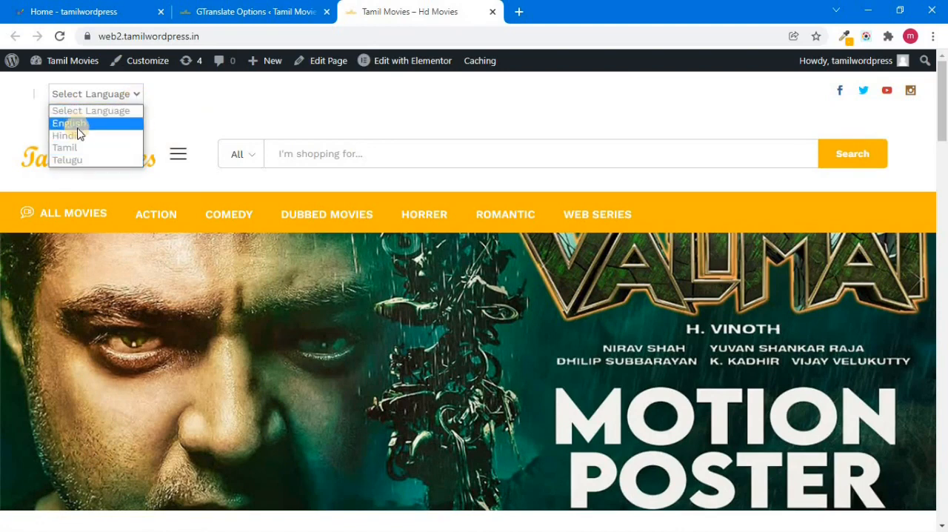
click(65, 148)
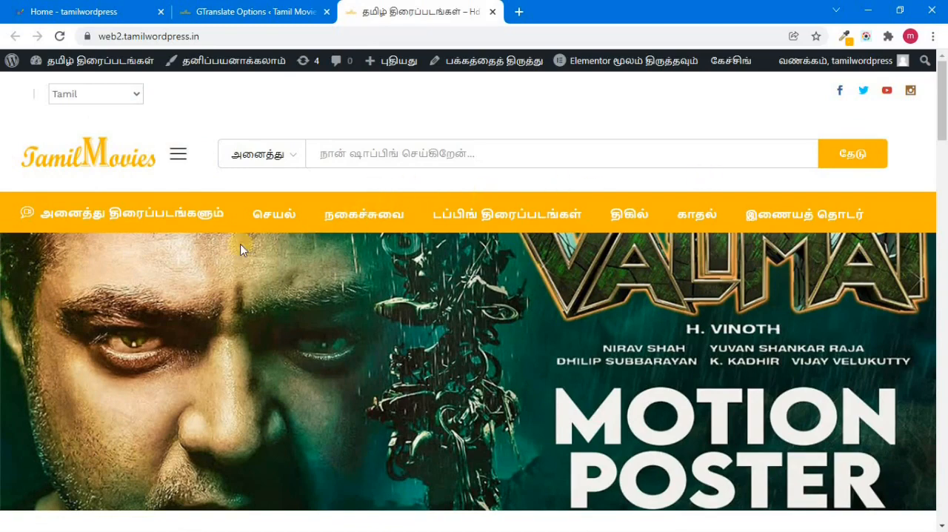
Look through the Tamil-translated home page and open the Sabhapaathy movie page
drag(942, 142, 942, 178)
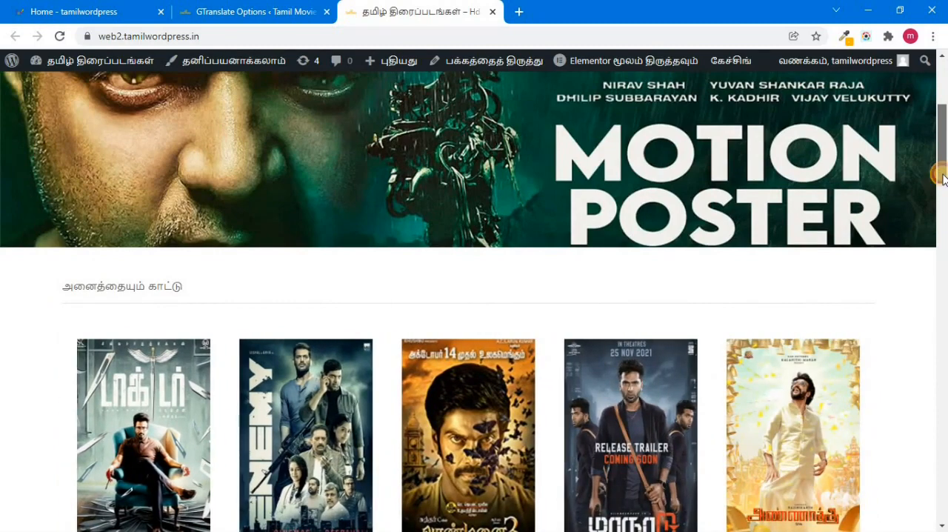
mouse_move(943, 174)
mouse_down()
mouse_move(944, 185)
mouse_move(947, 163)
mouse_up()
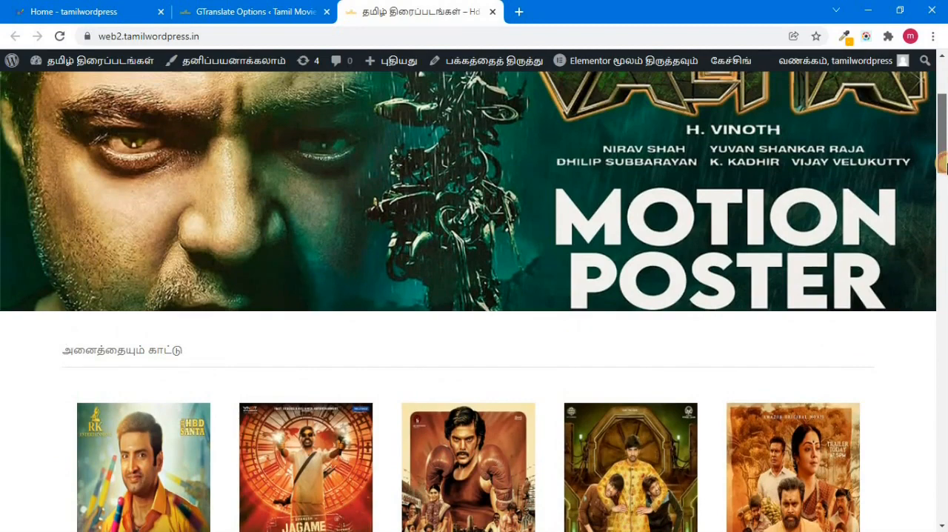
drag(946, 165, 945, 278)
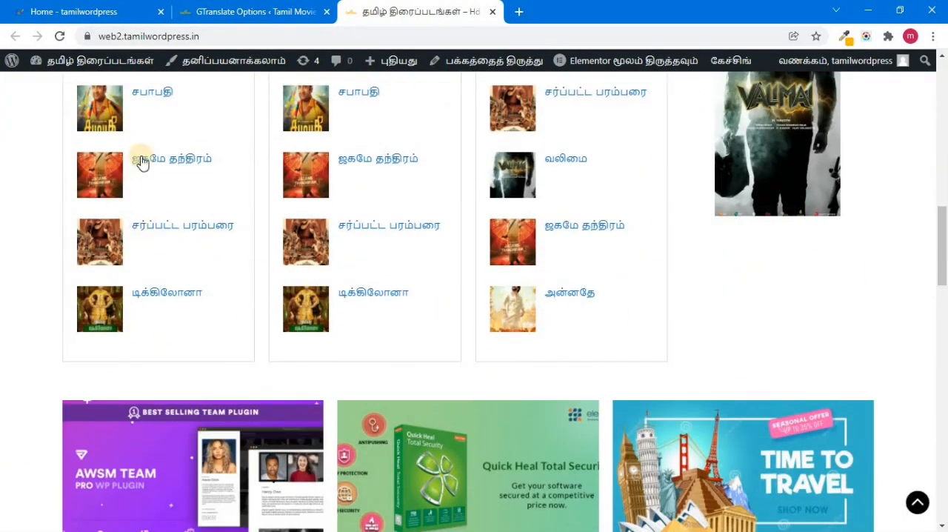
drag(944, 237, 946, 348)
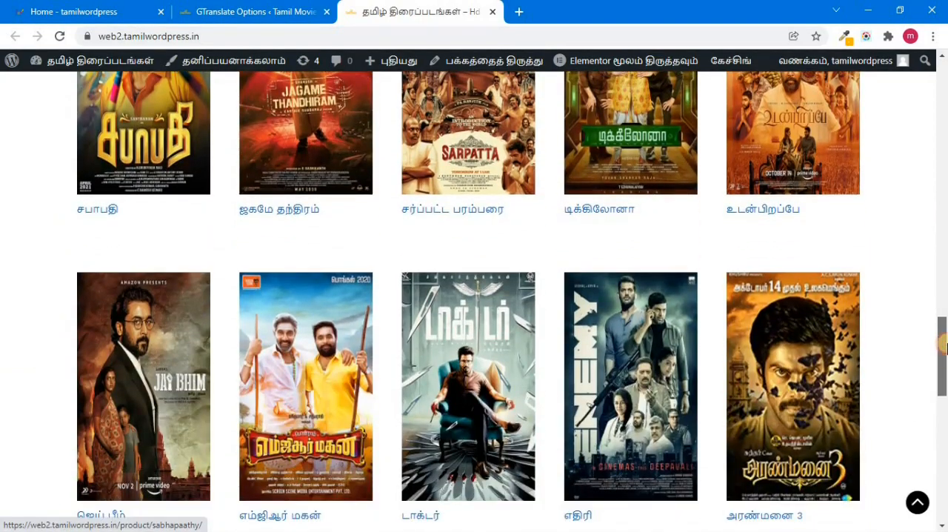
drag(946, 382, 945, 295)
click(151, 321)
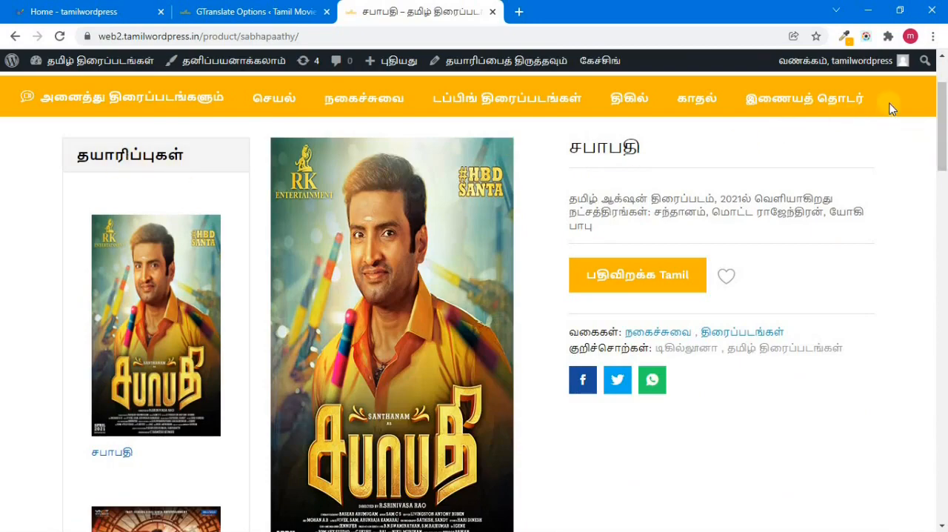
Switch the Sabhapaathy page's language to Telugu, then to Hindi
scroll(945, 110, up, 2)
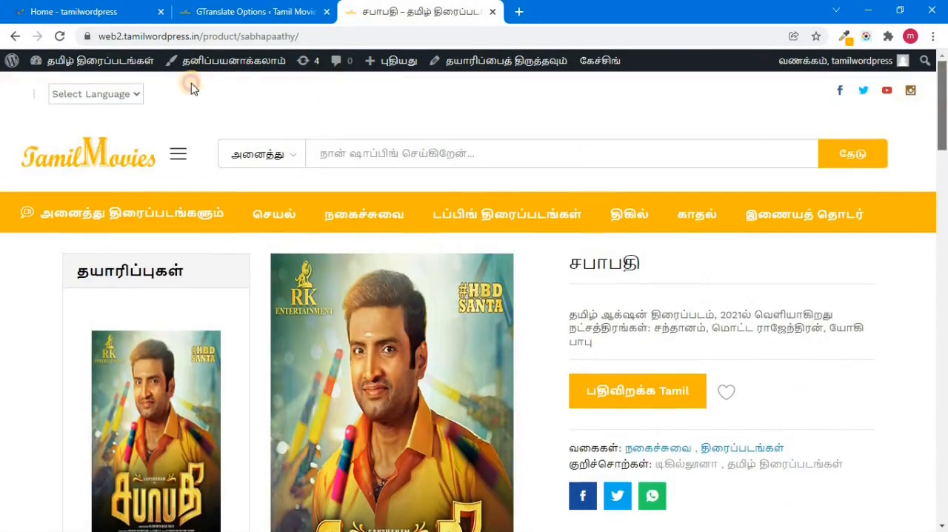
click(141, 101)
click(99, 158)
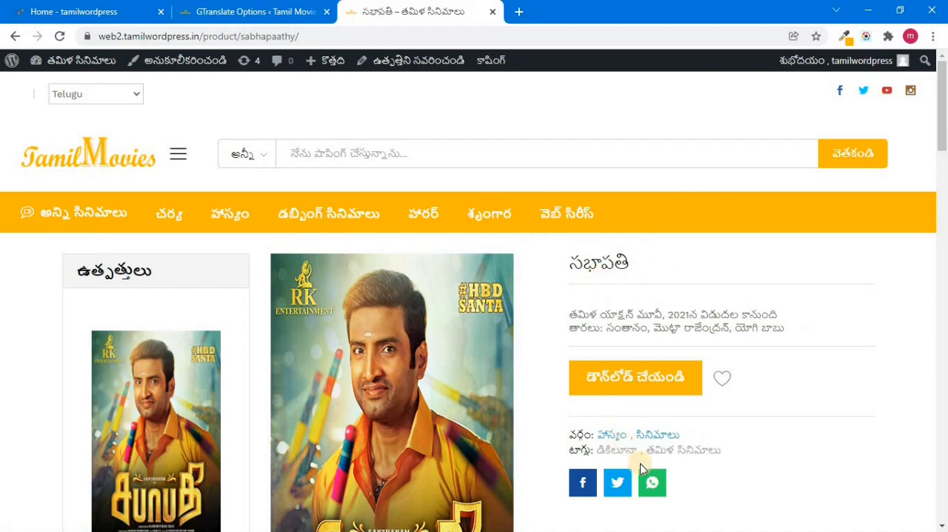
click(127, 95)
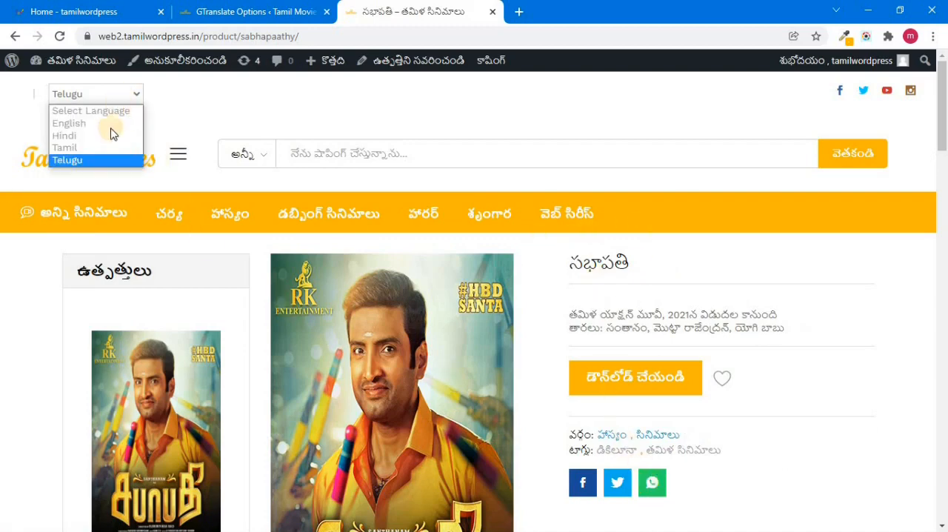
click(111, 133)
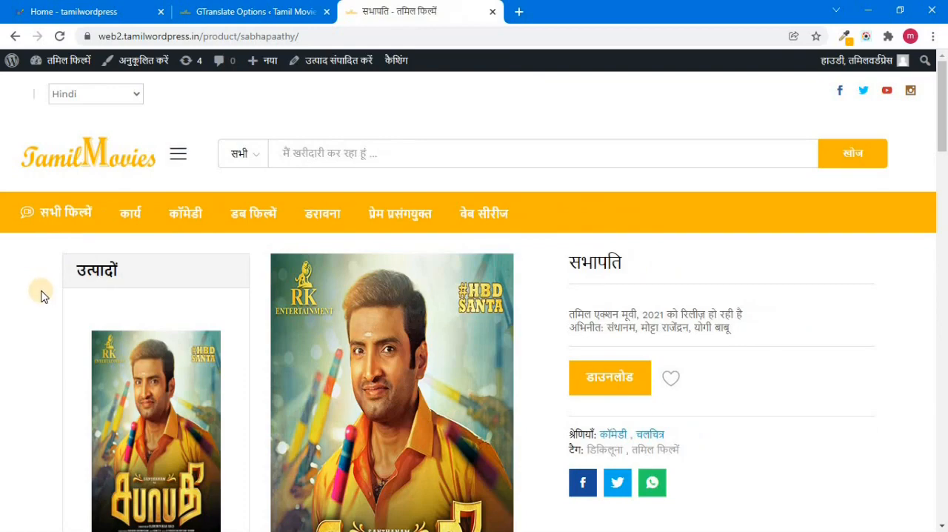
Look over the Hindi-translated movie page and switch to the open tamilwordpress home page
click(944, 163)
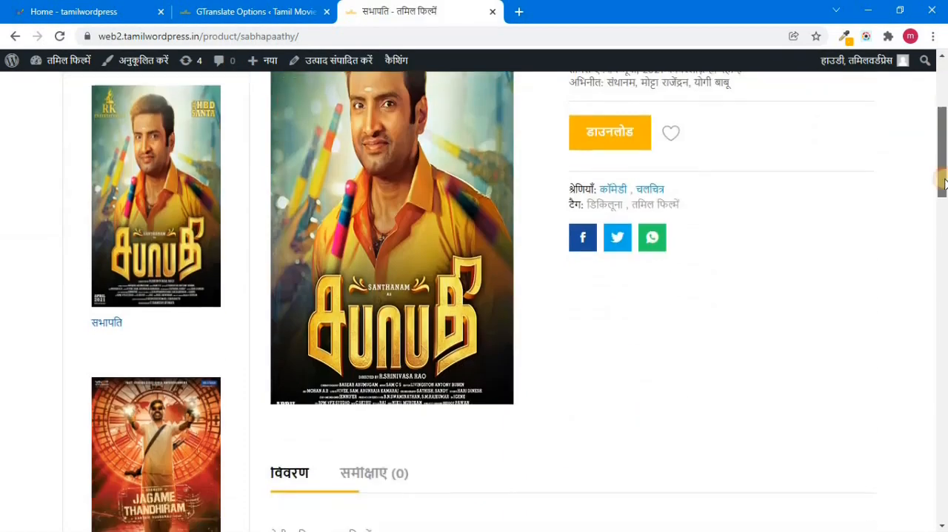
drag(944, 169, 938, 78)
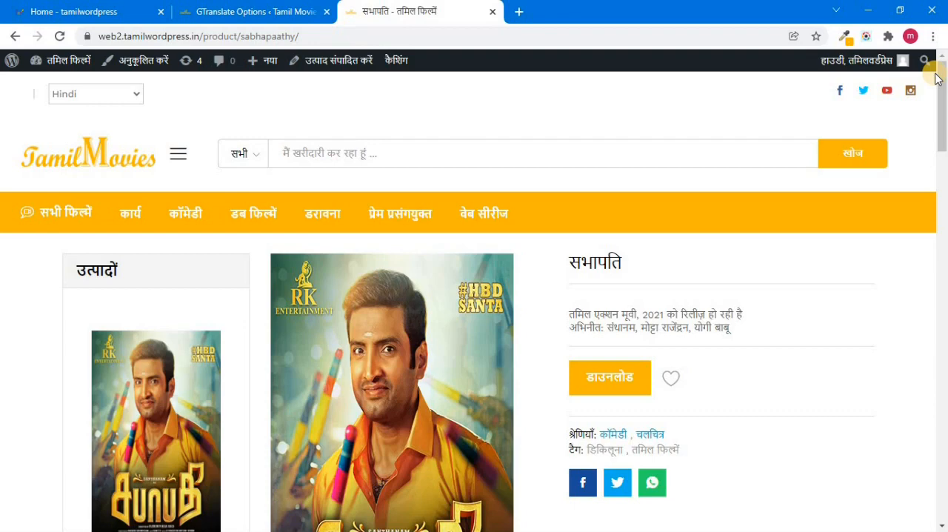
click(20, 6)
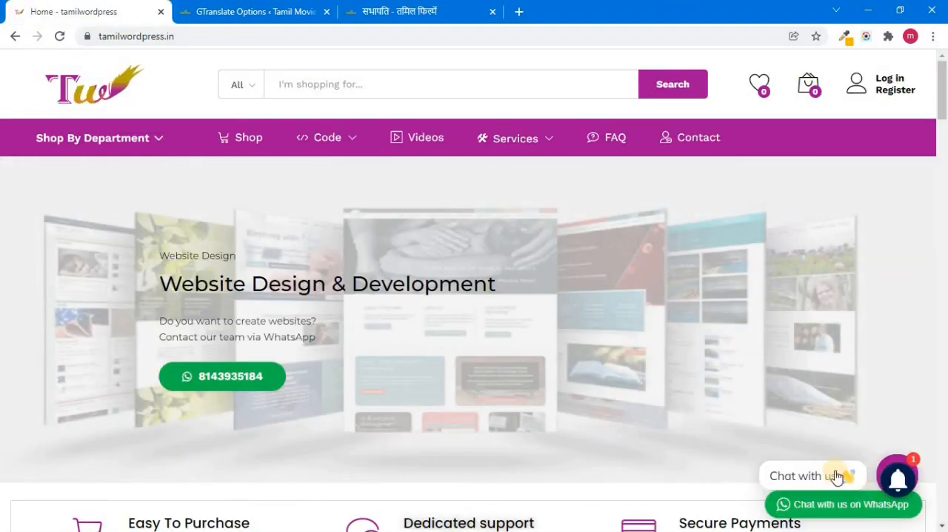